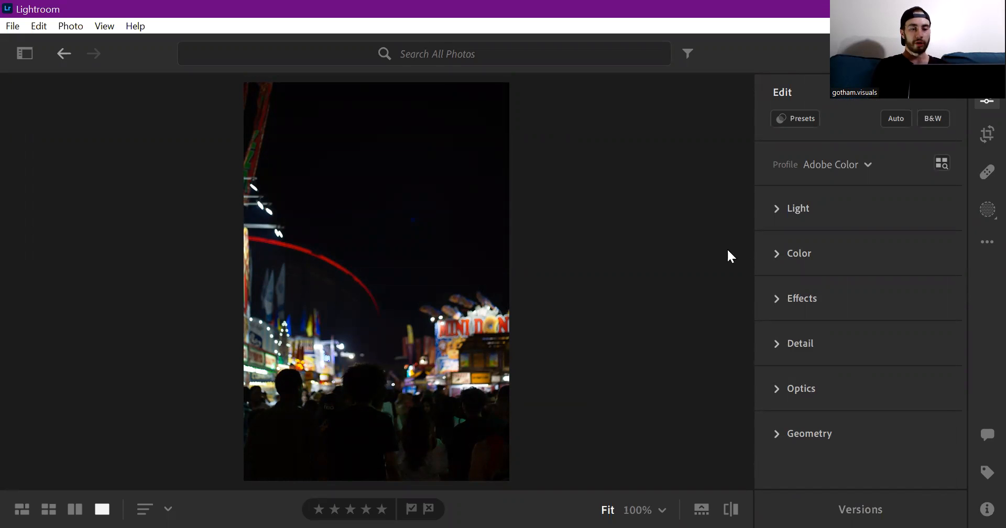
- Raise the night photo's exposure to +1.29 and set its contrast to -10
click(768, 212)
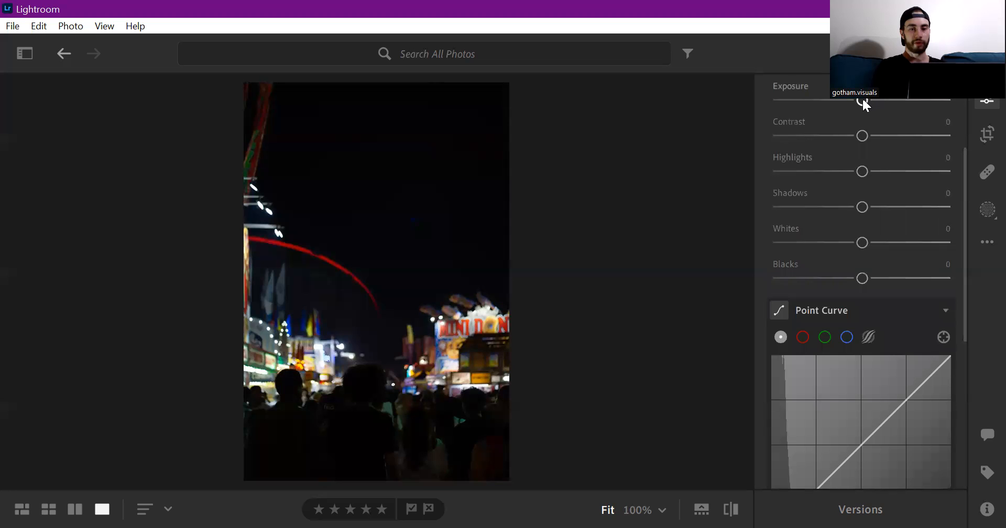
drag(863, 101, 884, 102)
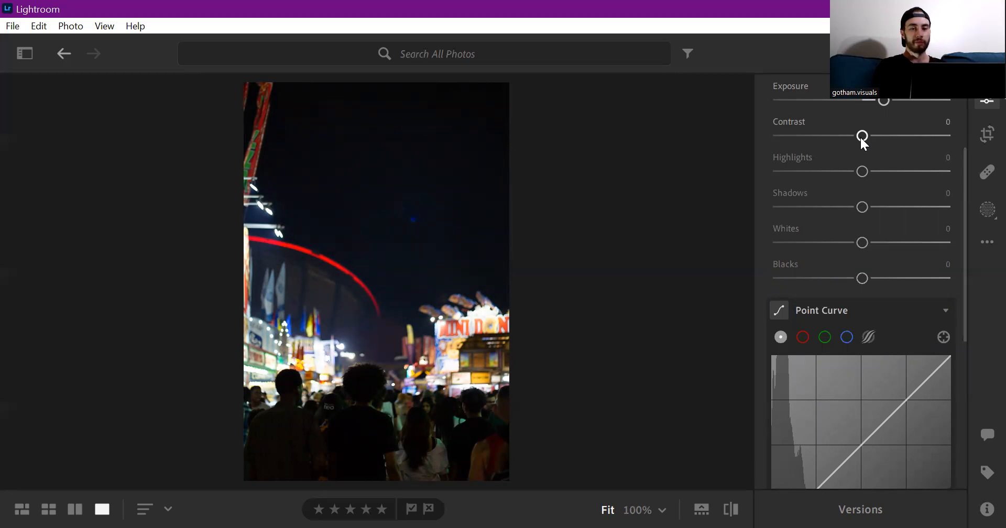
mouse_move(861, 137)
mouse_down()
mouse_move(851, 137)
mouse_move(877, 140)
mouse_up()
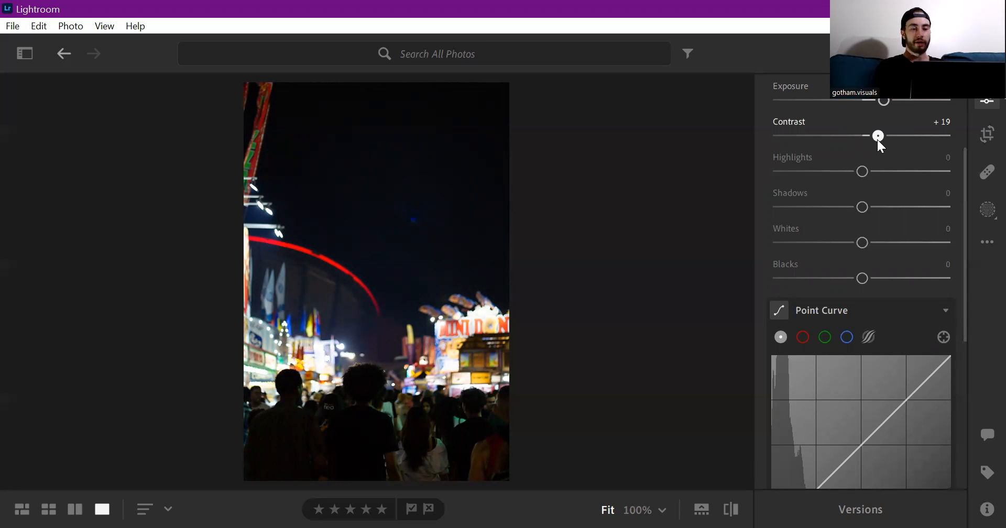
drag(878, 138, 858, 136)
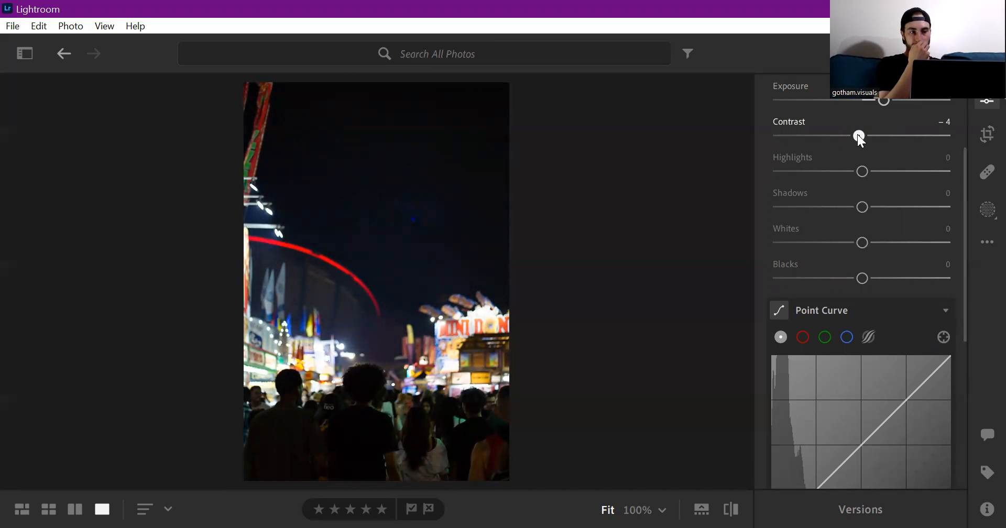
mouse_move(858, 135)
mouse_down()
mouse_move(837, 136)
mouse_move(880, 137)
mouse_move(852, 136)
mouse_up()
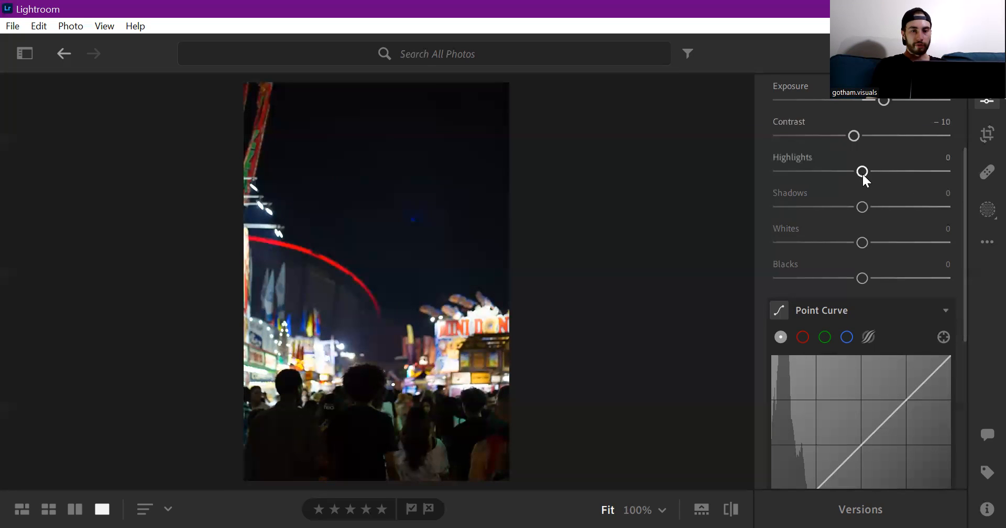
- Set the photo's highlights to +19 and its shadows to -51
mouse_move(863, 173)
mouse_down()
mouse_move(889, 174)
mouse_move(879, 172)
mouse_up()
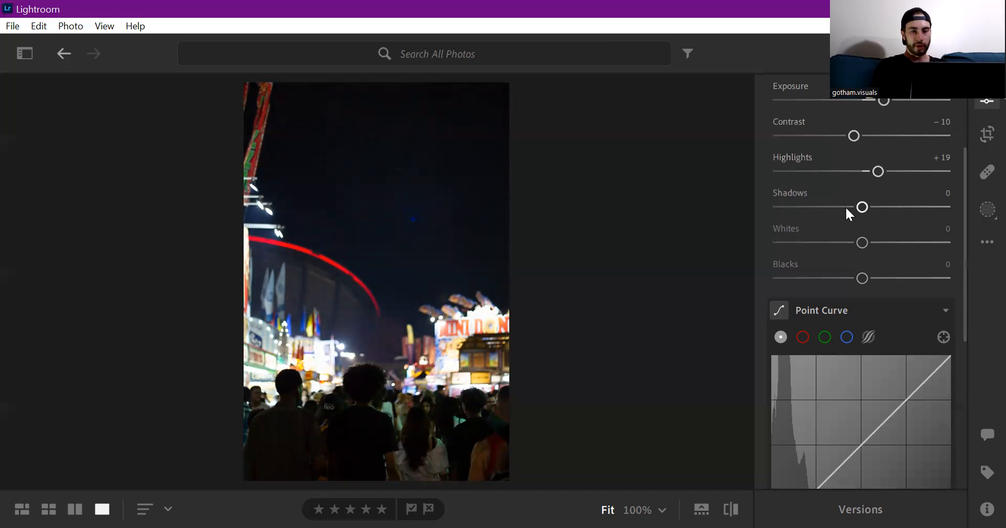
drag(864, 208, 820, 209)
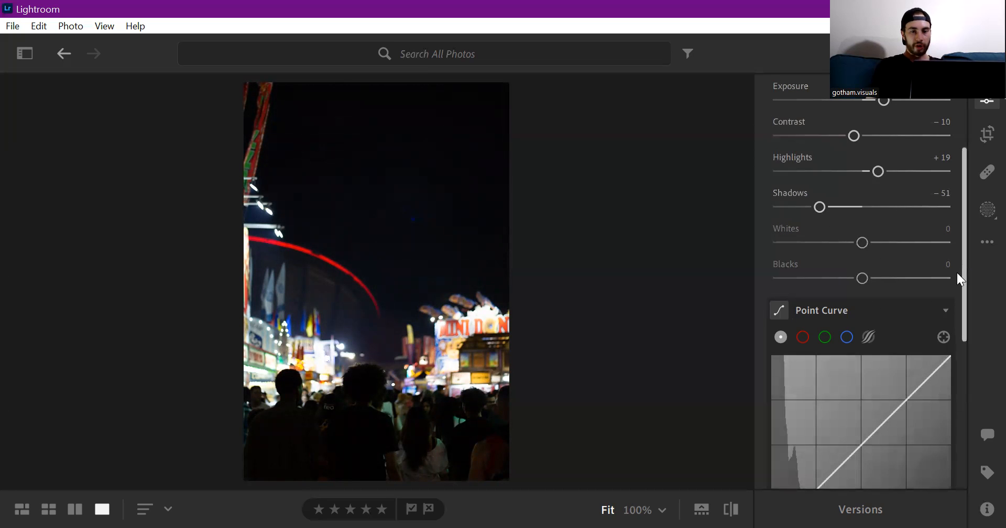
- Add a midpoint to the main point curve and lift its black point slightly
scroll(903, 333, down, 2)
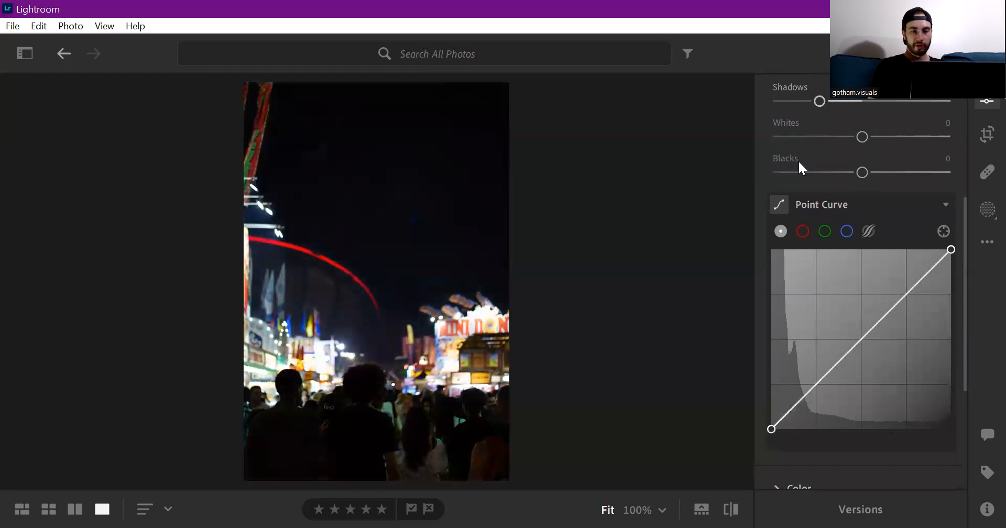
click(857, 341)
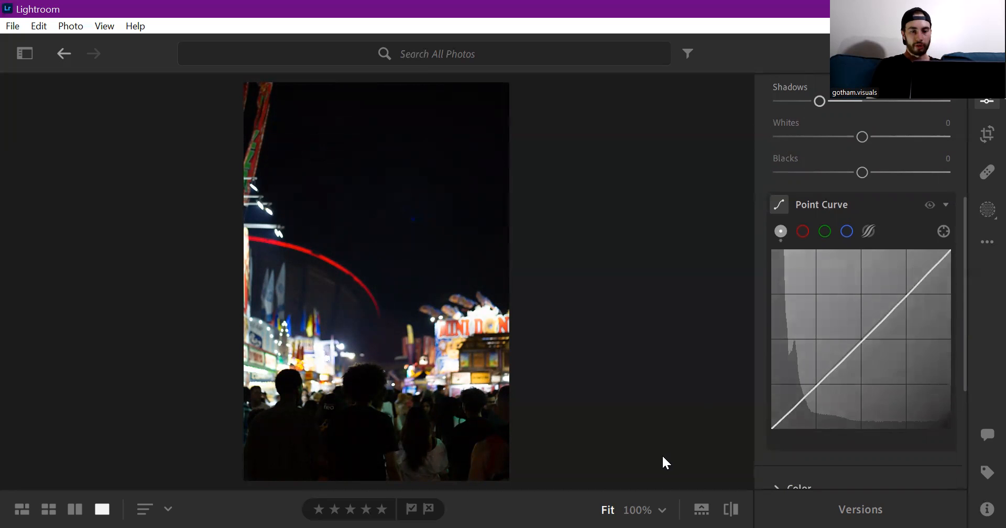
drag(771, 430, 770, 426)
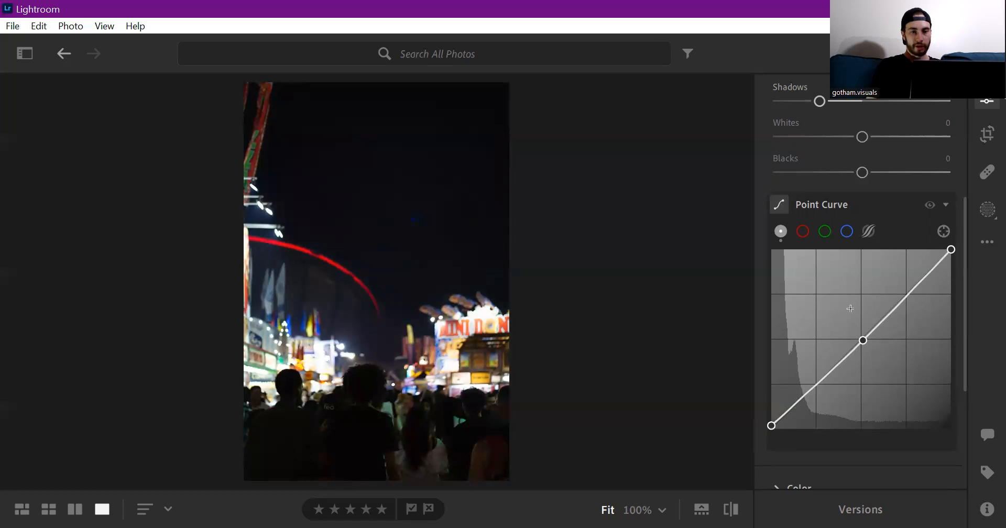
- Add a midpoint to the blue channel's point curve, lift its black point slightly, and collapse the curve
click(847, 235)
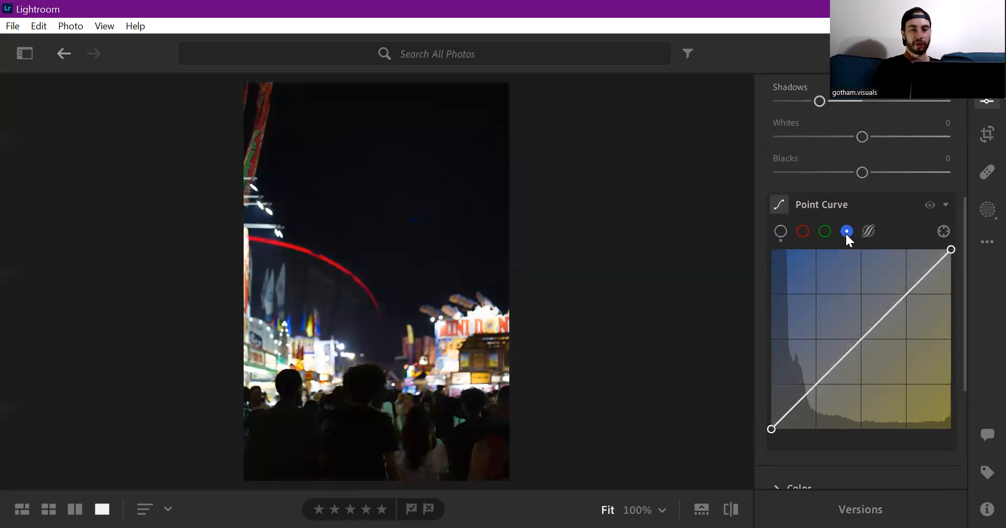
click(863, 337)
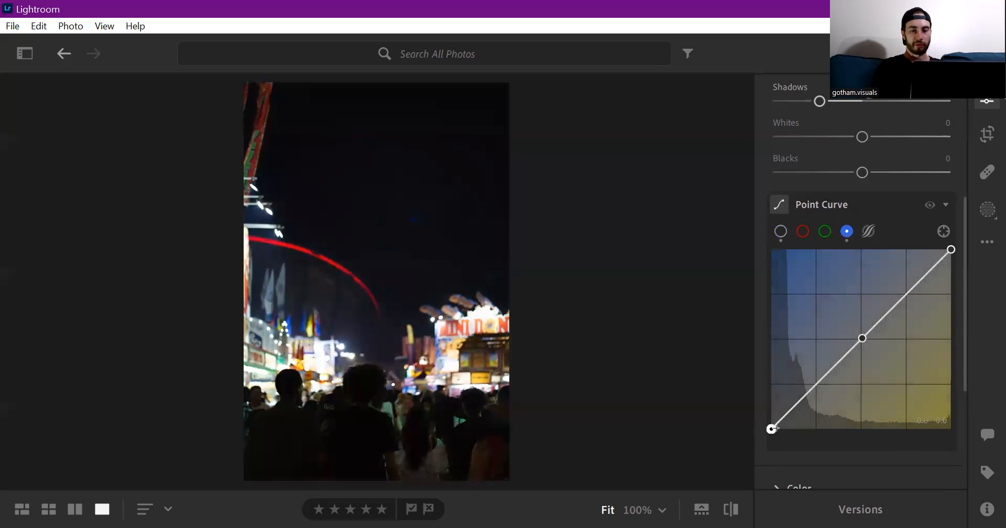
drag(772, 428, 767, 427)
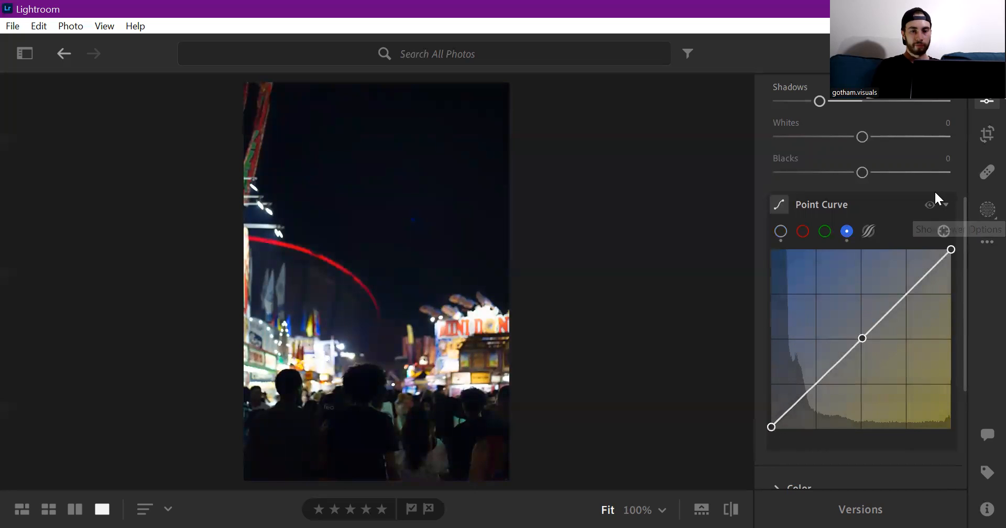
click(947, 205)
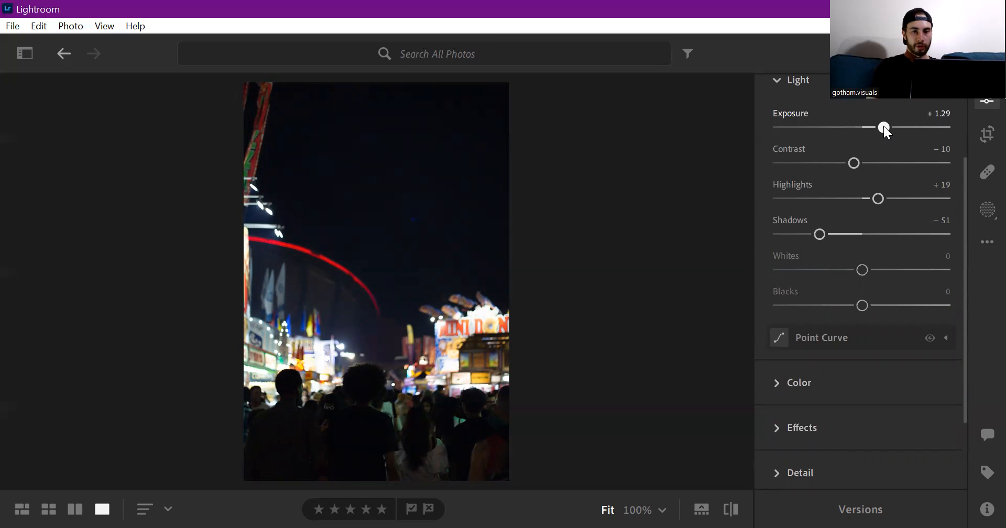
- Fine-tune the light settings to an exposure of +0.85 and highlights of +20
drag(885, 130, 878, 133)
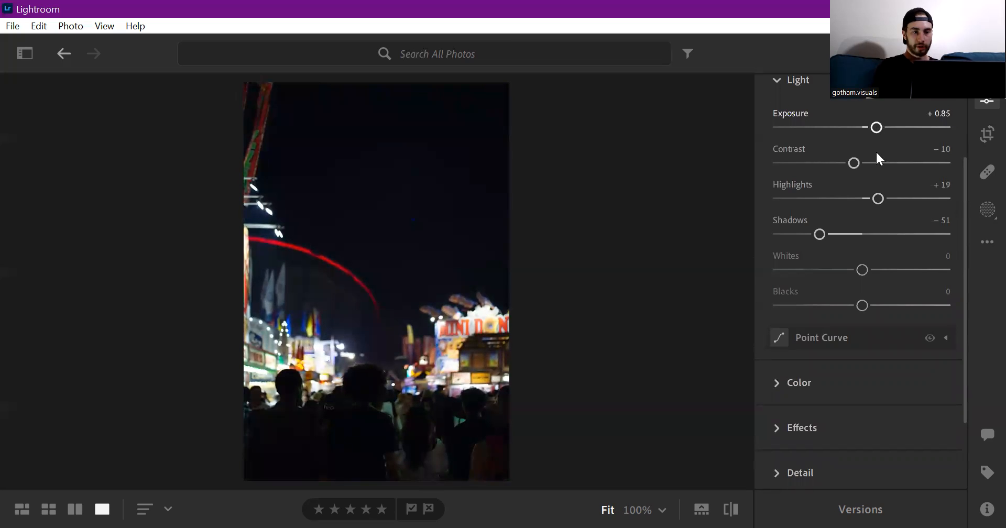
mouse_move(875, 200)
mouse_down()
mouse_move(911, 200)
mouse_move(879, 203)
mouse_up()
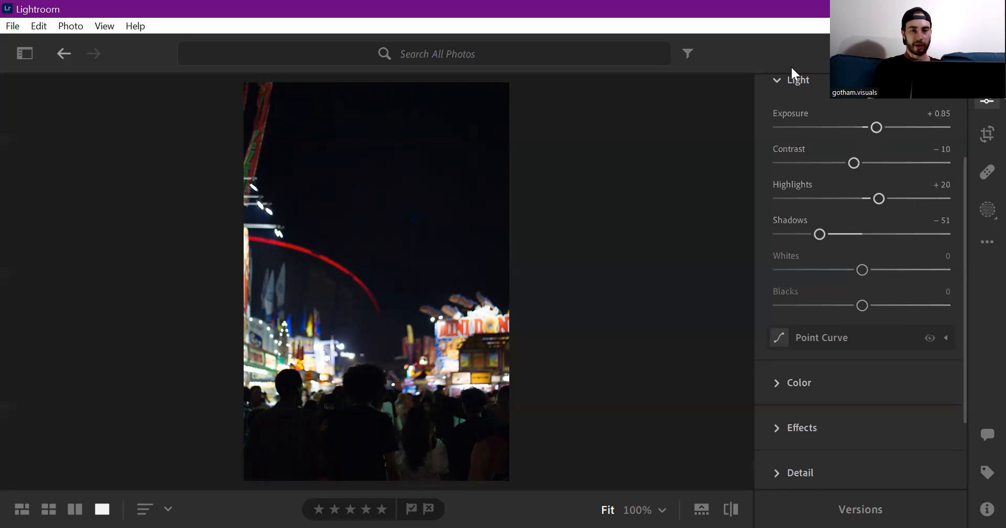
click(776, 81)
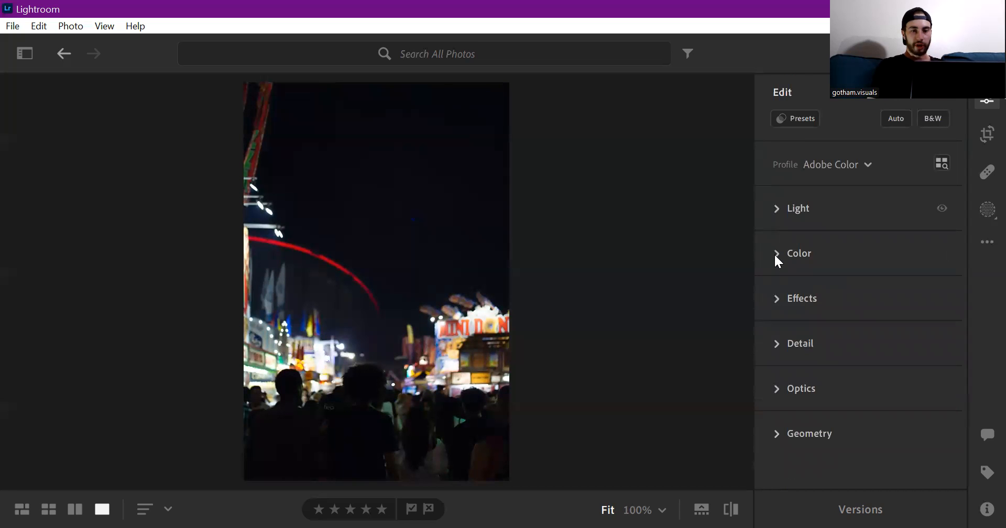
- Cool the white balance to a temperature of 3,335 and compare the photo with its original
click(775, 255)
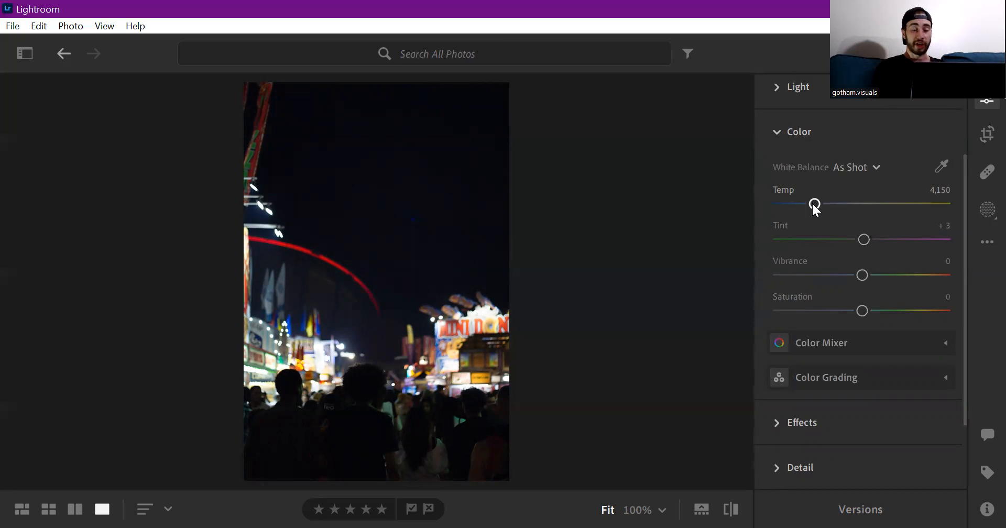
mouse_move(813, 204)
mouse_down()
mouse_move(777, 202)
mouse_move(809, 203)
mouse_move(797, 204)
mouse_up()
drag(794, 202, 800, 201)
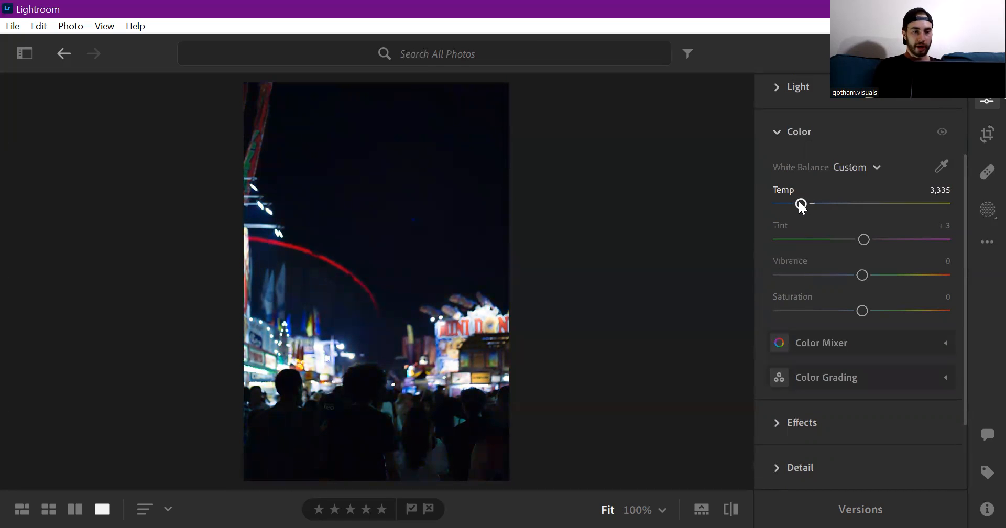
click(733, 509)
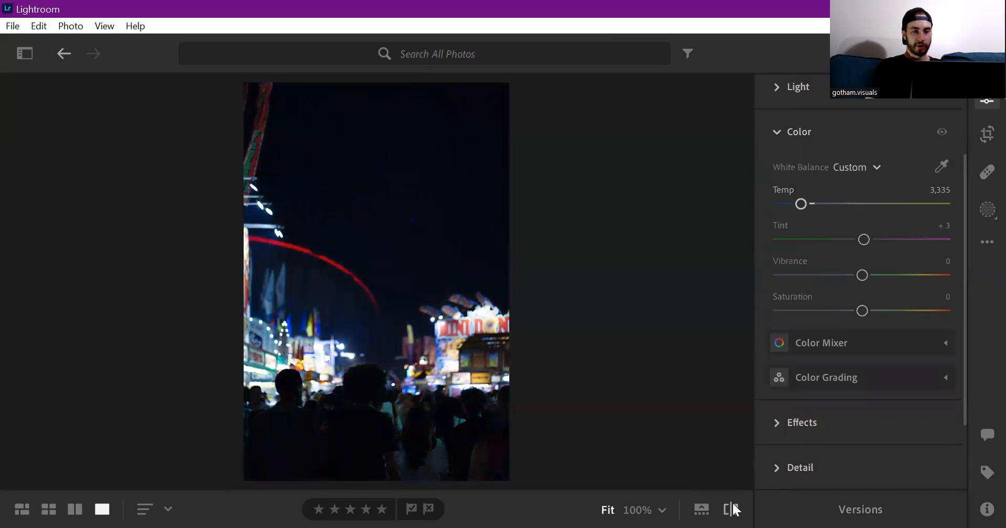
click(777, 132)
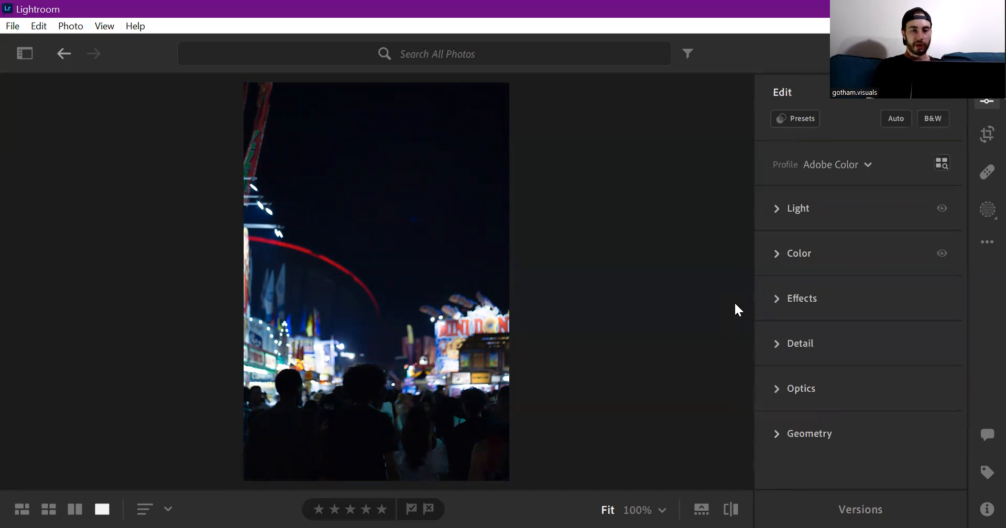
- Apply effects to the photo with vignette at -14, clarity at -35 and dehaze at -10
click(775, 303)
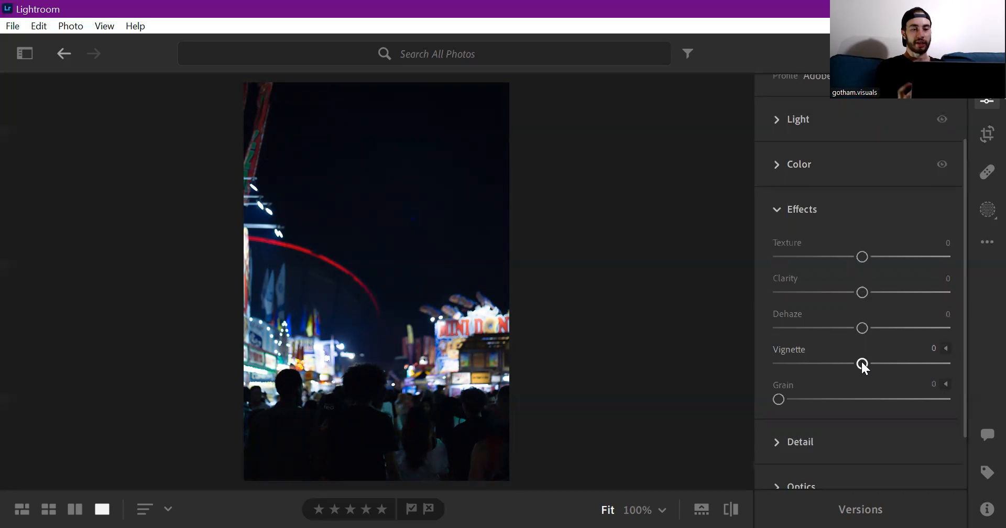
drag(862, 363, 850, 364)
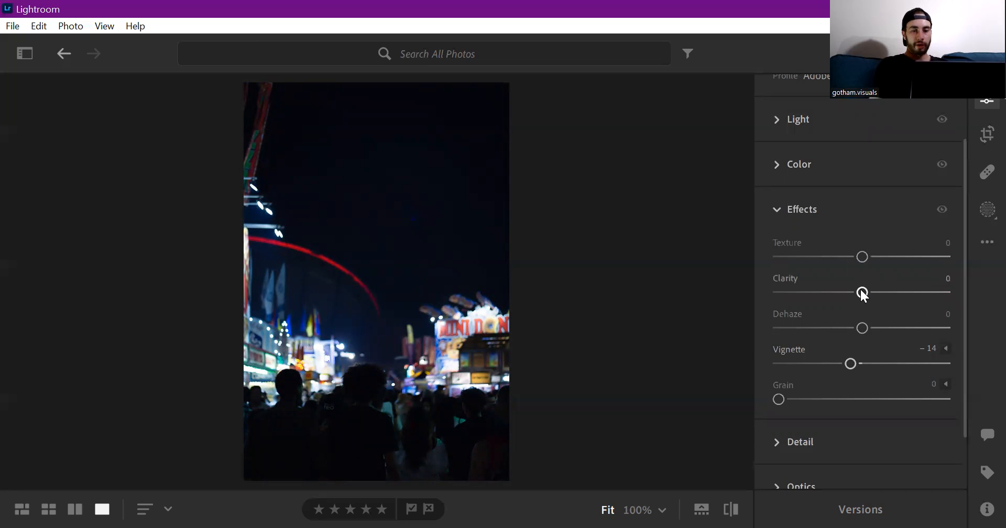
drag(864, 293, 835, 299)
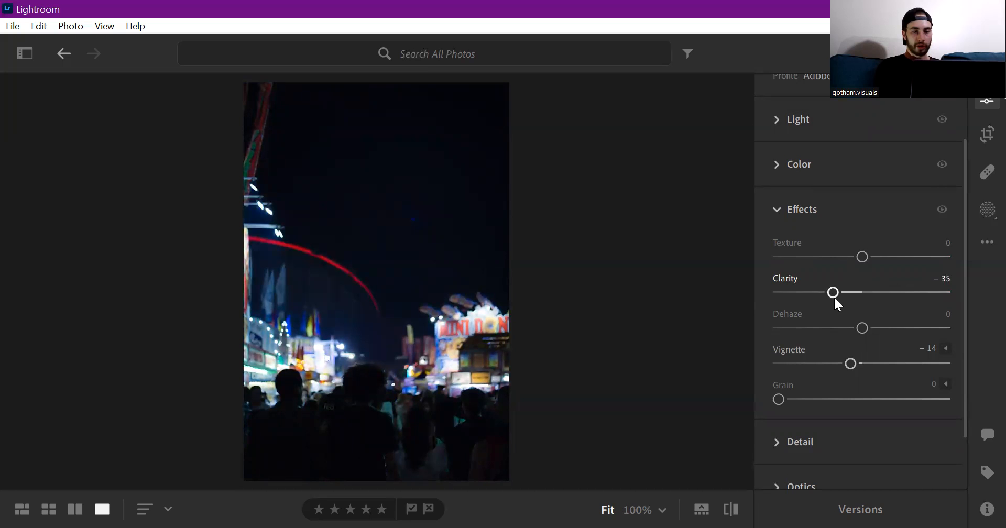
mouse_move(863, 329)
mouse_down()
mouse_move(810, 329)
mouse_move(852, 332)
mouse_up()
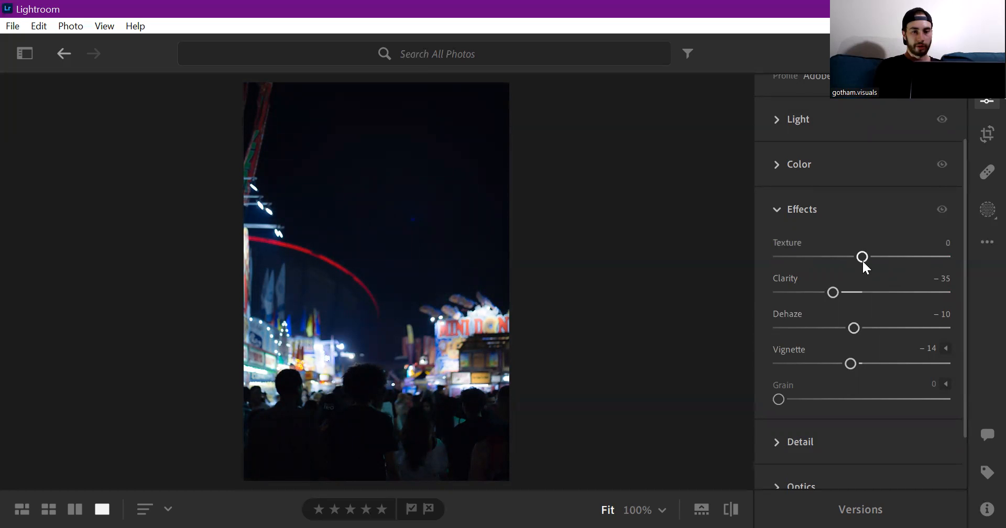
click(775, 209)
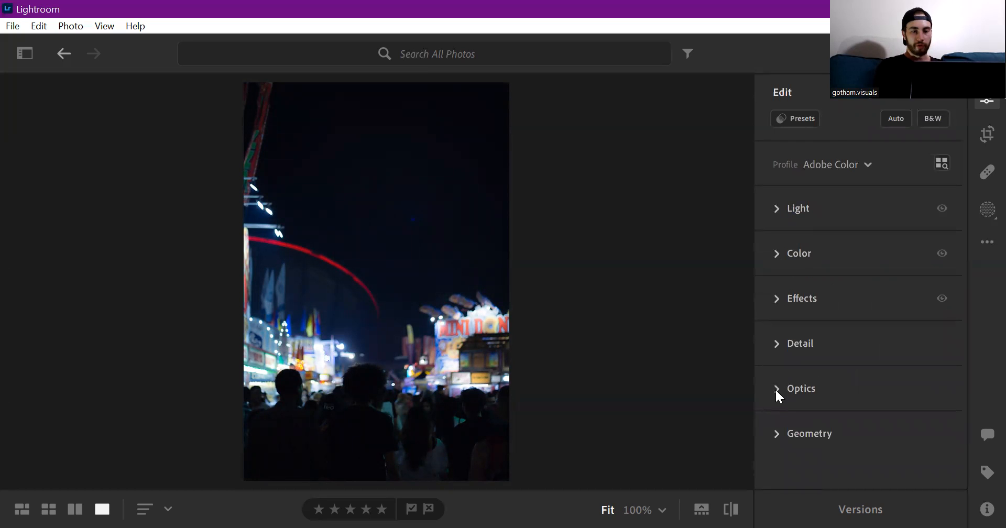
- Turn on chromatic aberration removal and lens corrections for the photo
click(777, 389)
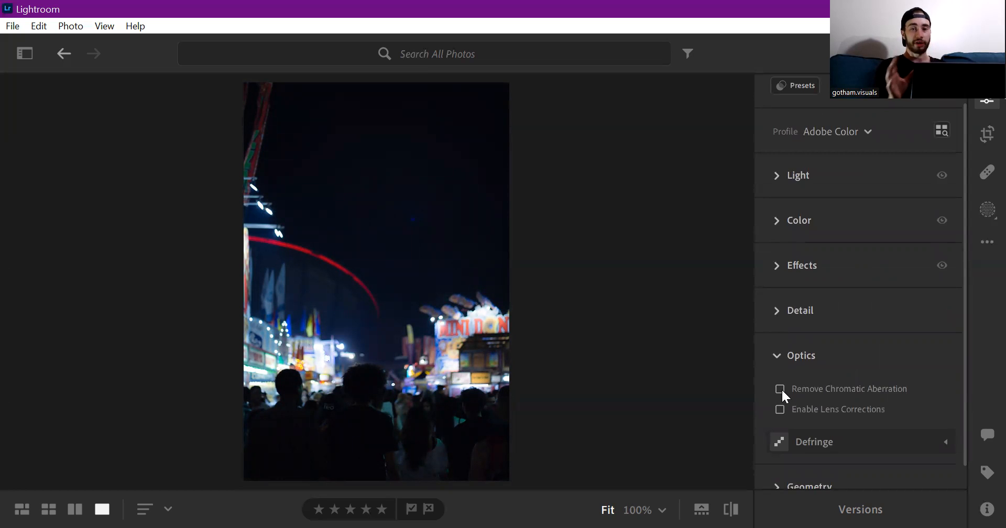
click(780, 390)
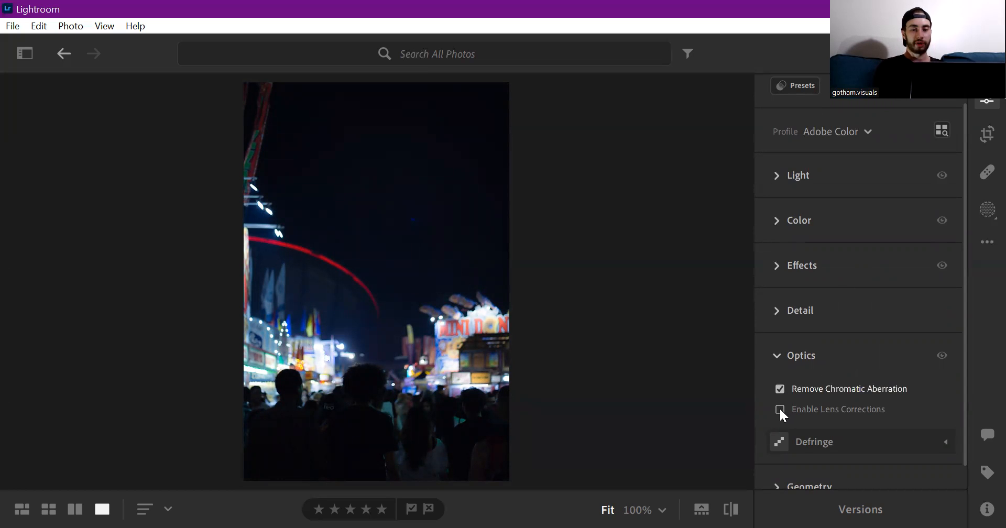
click(780, 410)
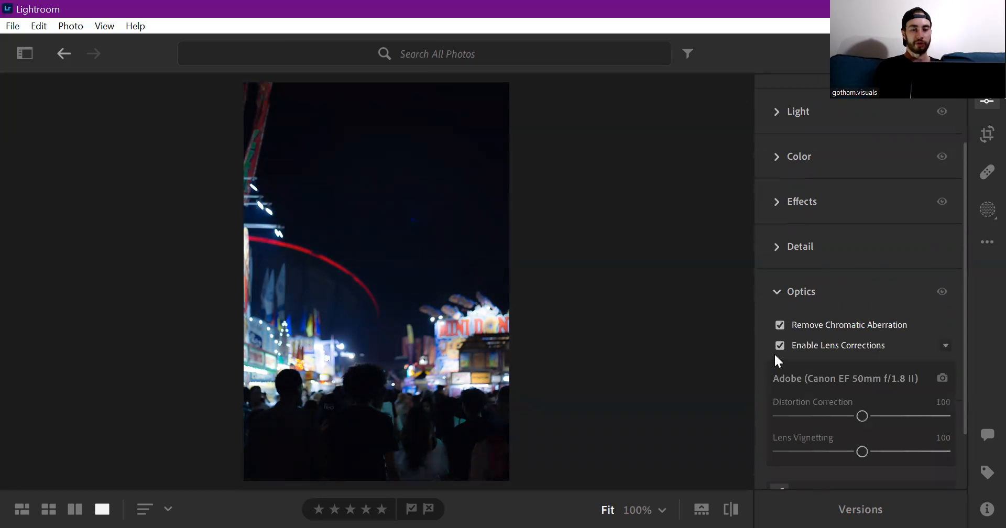
click(779, 289)
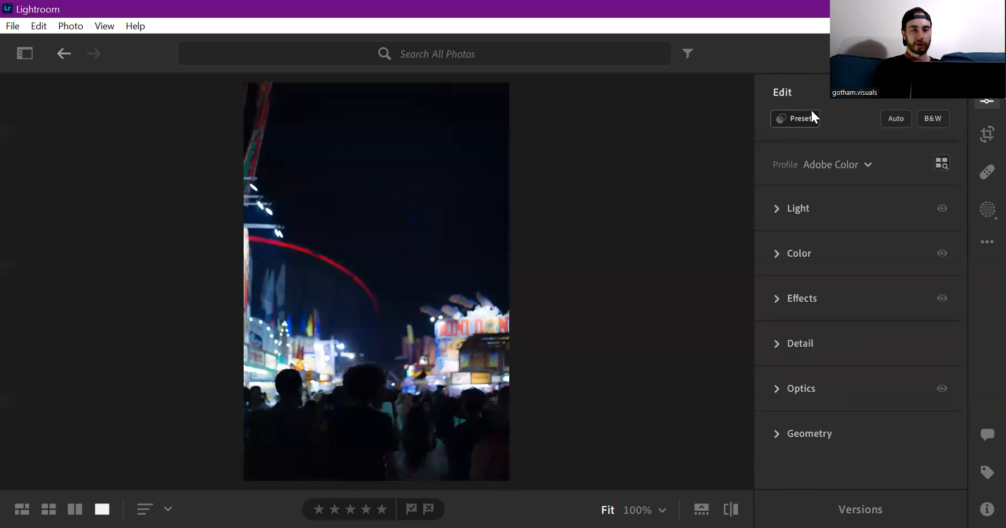
- Auto-straighten the photo and set its crop aspect ratio to 4 x 5
click(983, 136)
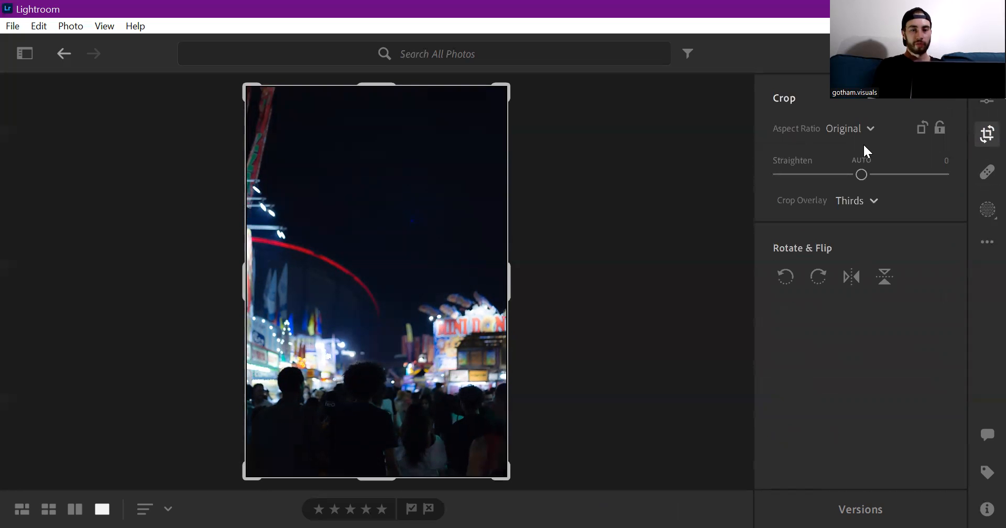
click(861, 160)
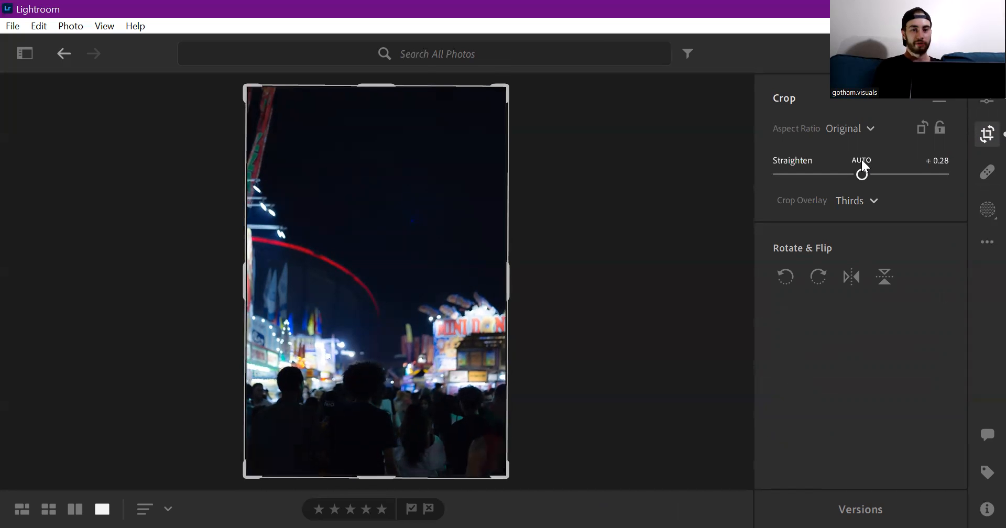
click(870, 130)
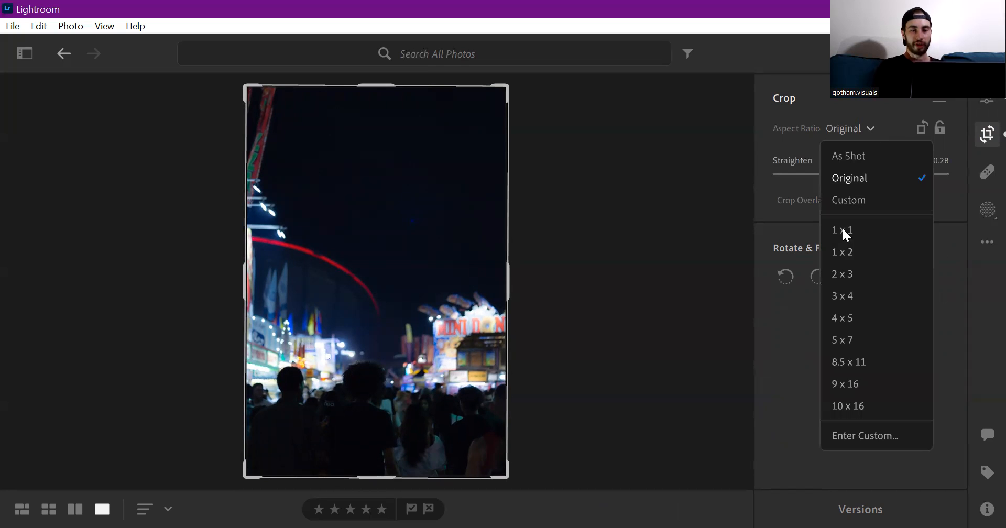
click(854, 317)
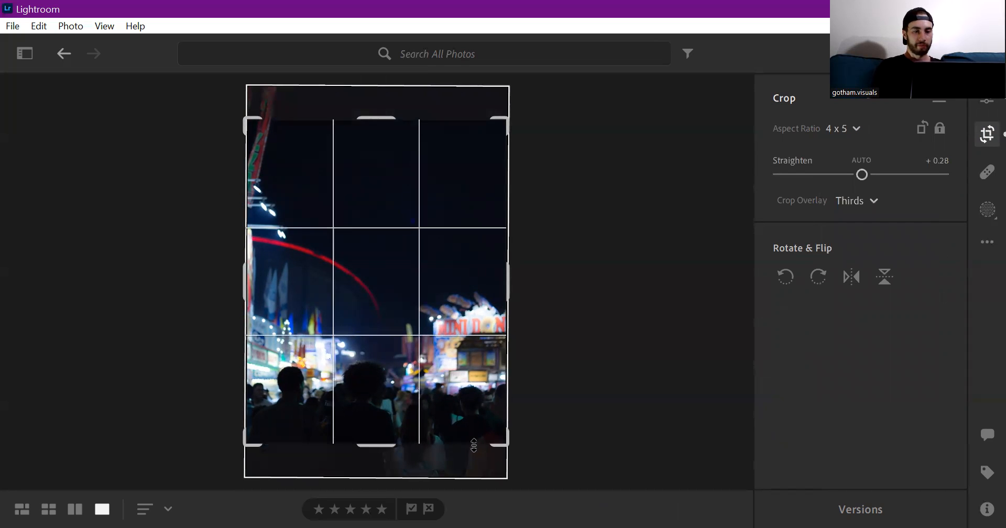
- Tighten the crop around the crowd and fair stalls, cutting away upper sky, apply it and compare the photo with its original
mouse_move(493, 444)
mouse_down()
mouse_move(472, 415)
mouse_move(505, 465)
mouse_move(504, 436)
mouse_move(498, 455)
mouse_up()
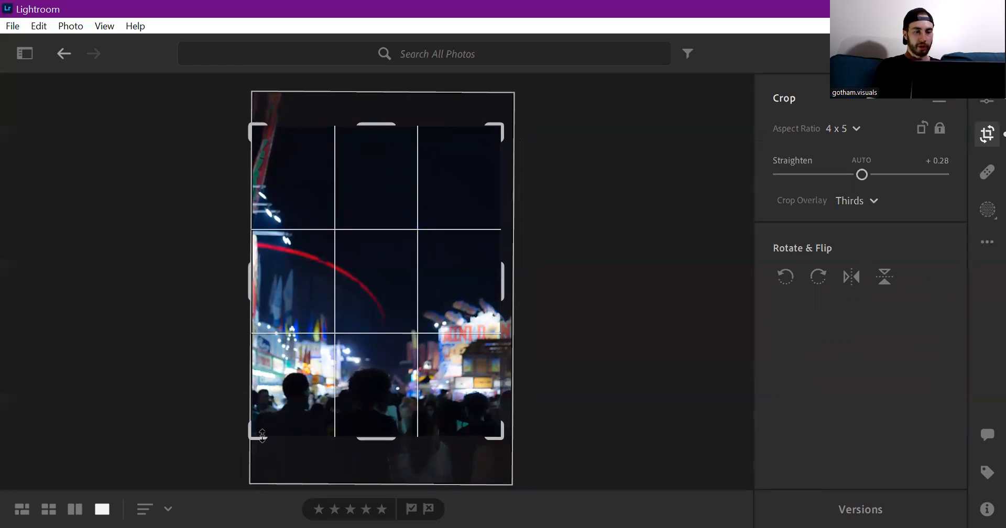
drag(378, 298, 381, 236)
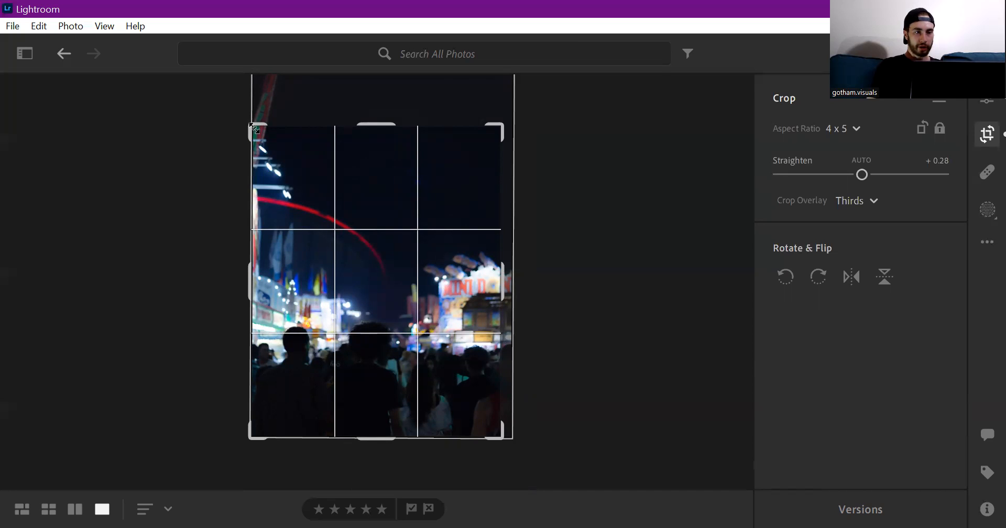
mouse_move(251, 129)
mouse_down()
mouse_move(268, 146)
mouse_move(256, 134)
mouse_up()
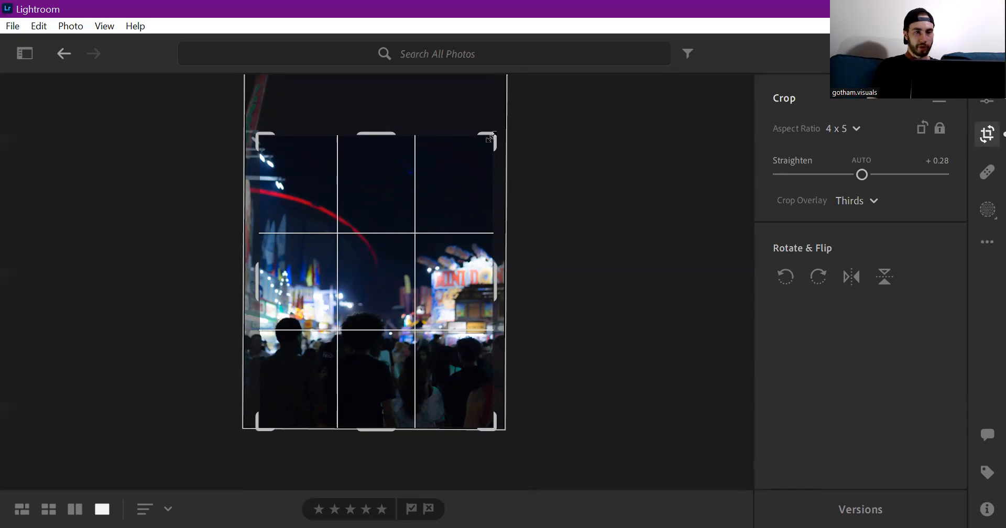
drag(491, 137, 476, 152)
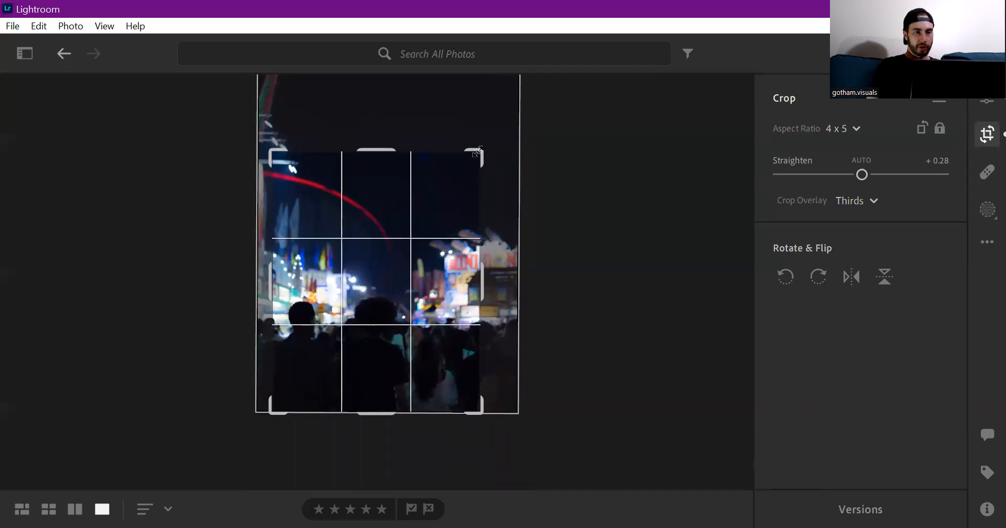
key(Return)
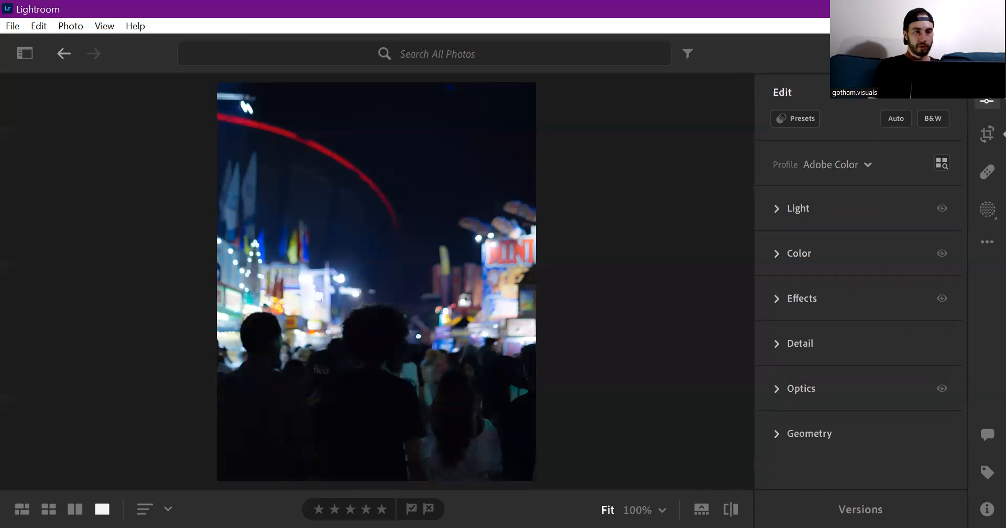
click(732, 510)
click(731, 510)
- Adjust the photo's detail with noise reduction at 30, color noise reduction at 30 and sharpening at 20
click(782, 349)
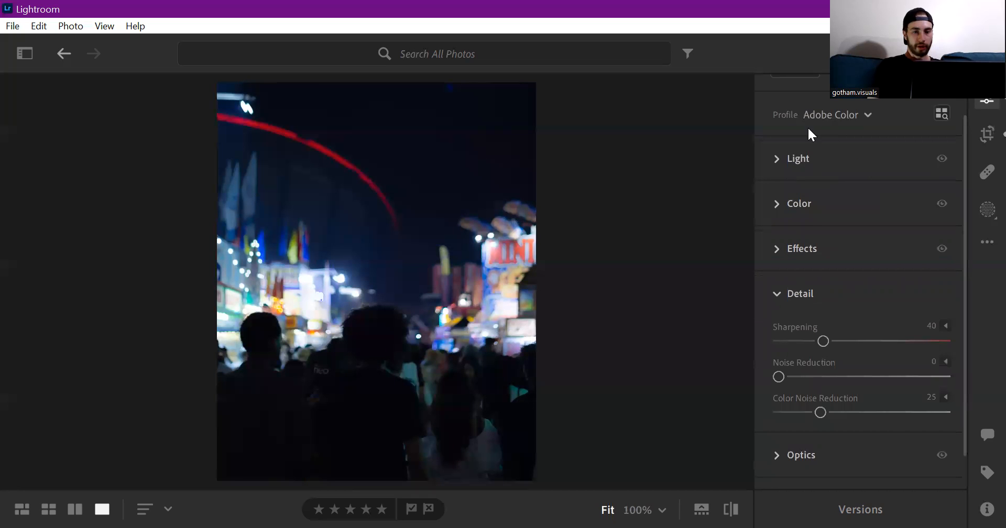
drag(789, 377, 831, 375)
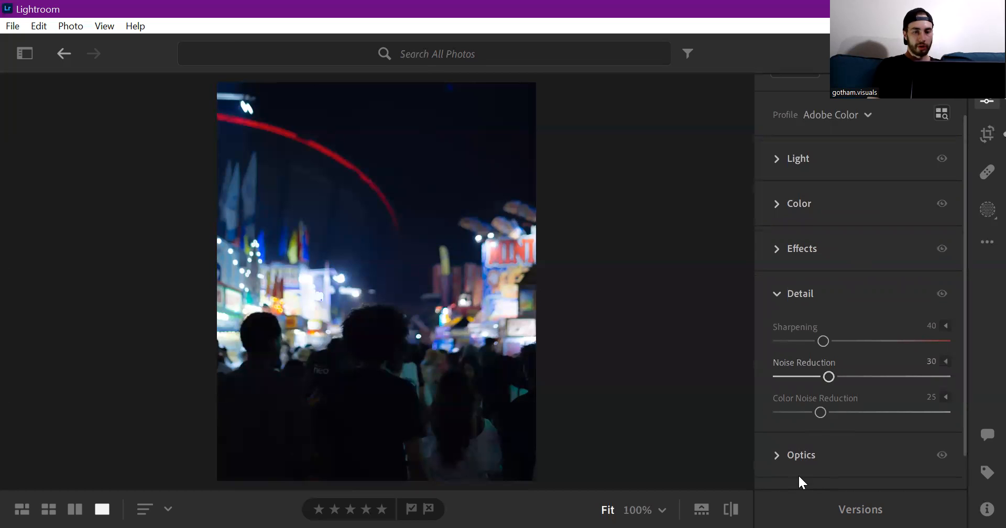
drag(821, 413, 832, 418)
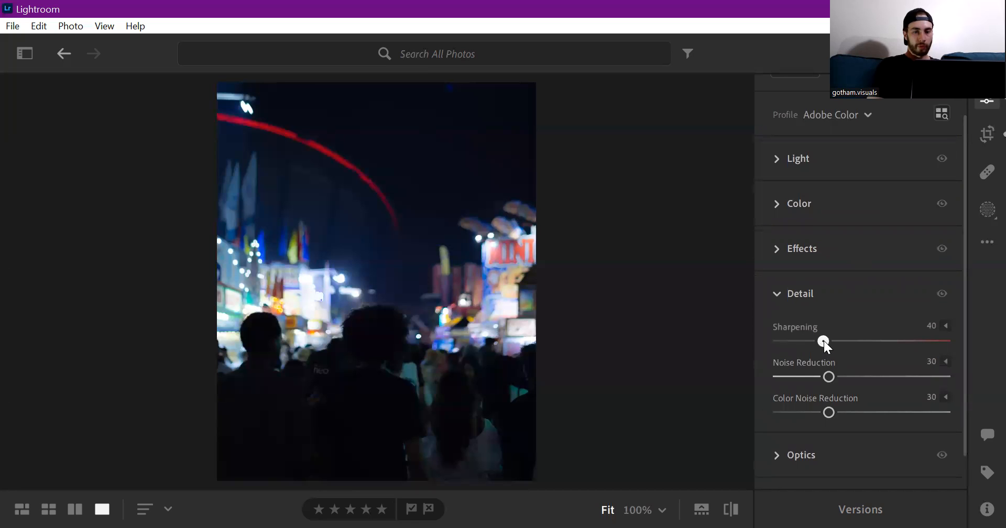
drag(825, 342, 802, 345)
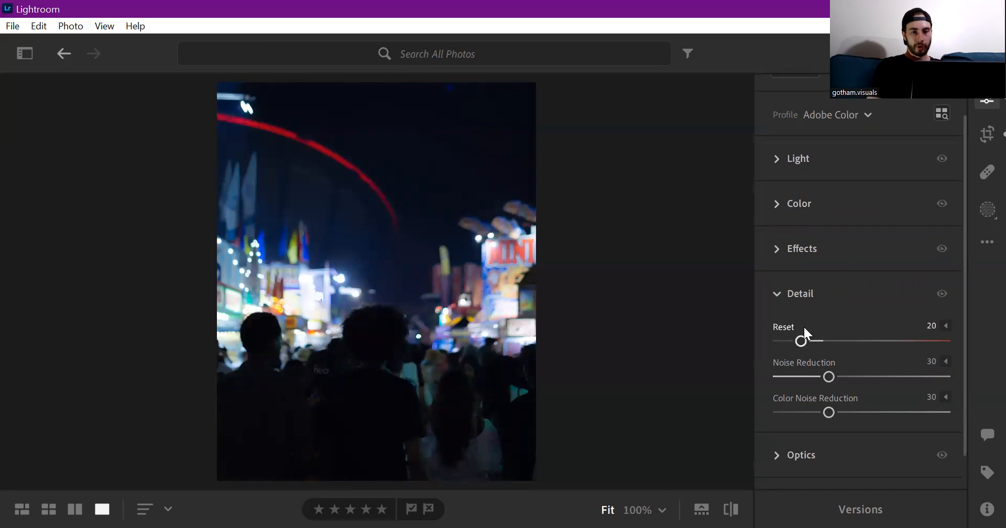
click(778, 295)
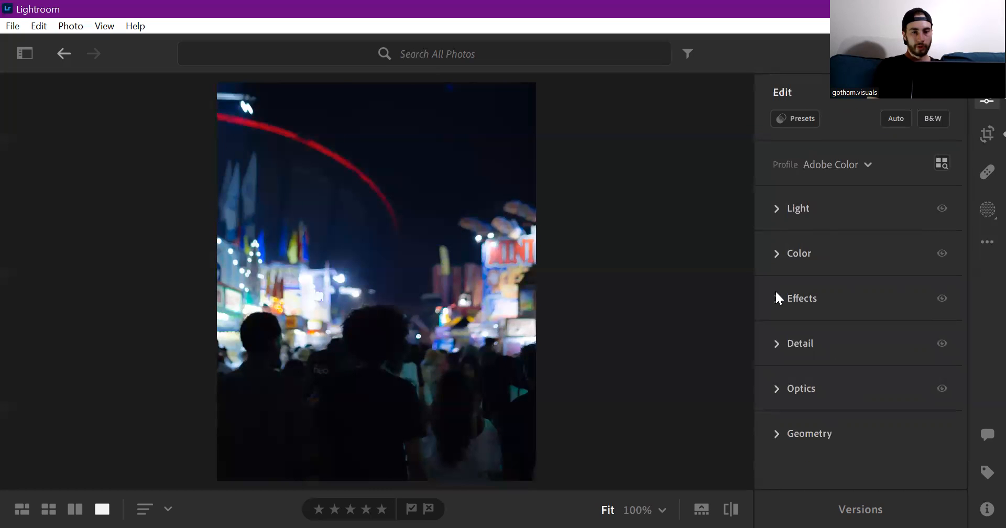
- Refine the light settings to shadows of -100, highlights of +29 and an exposure of +1.04
click(779, 215)
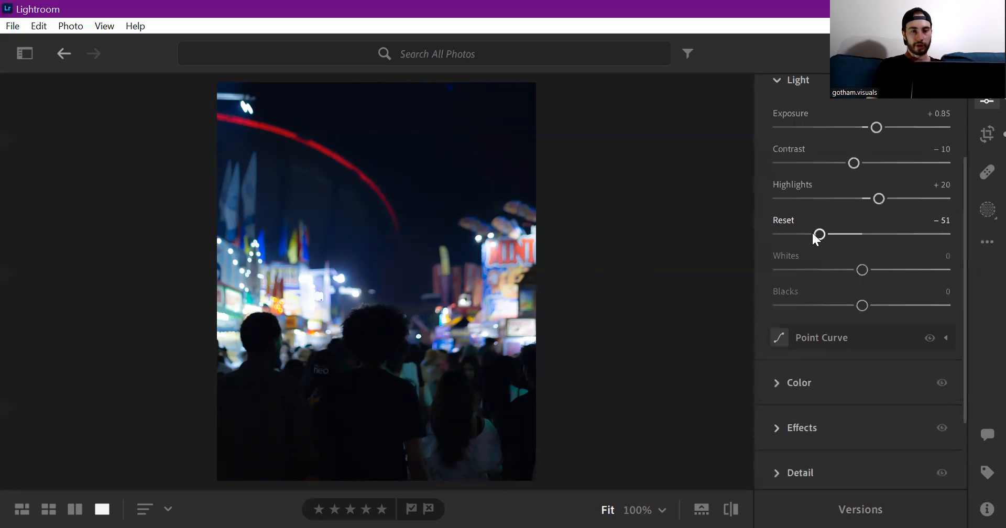
drag(818, 238, 751, 247)
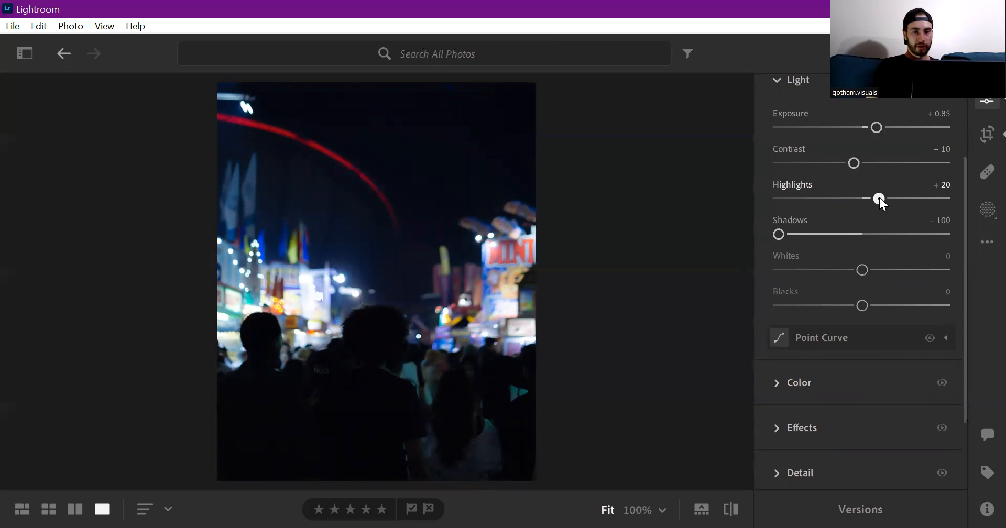
mouse_move(879, 198)
mouse_down()
mouse_move(929, 208)
mouse_move(867, 208)
mouse_move(887, 206)
mouse_up()
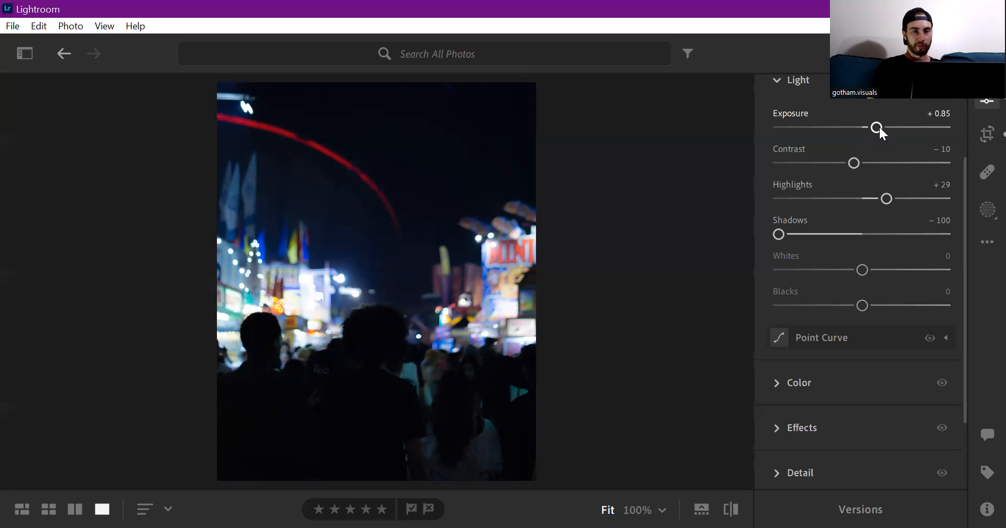
mouse_move(879, 130)
mouse_down()
mouse_move(894, 131)
mouse_move(883, 137)
mouse_up()
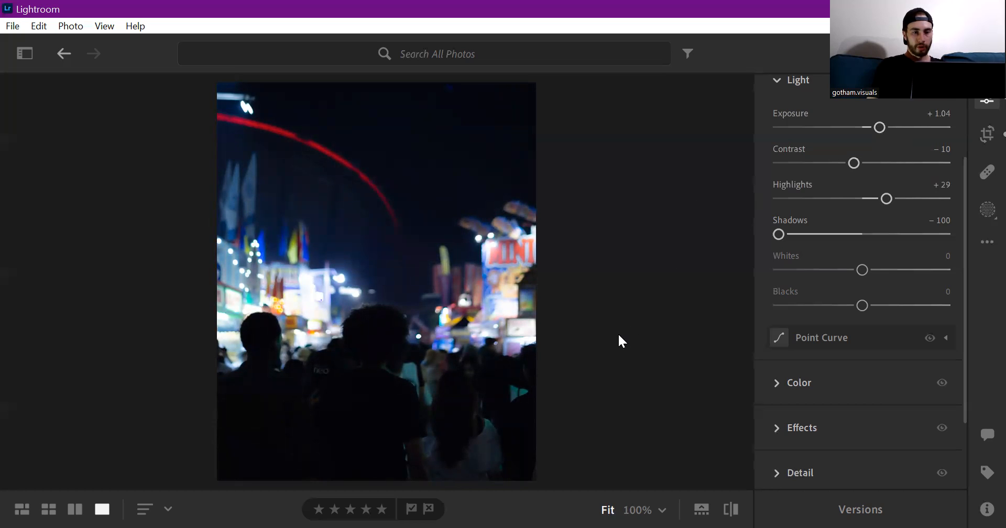
click(779, 84)
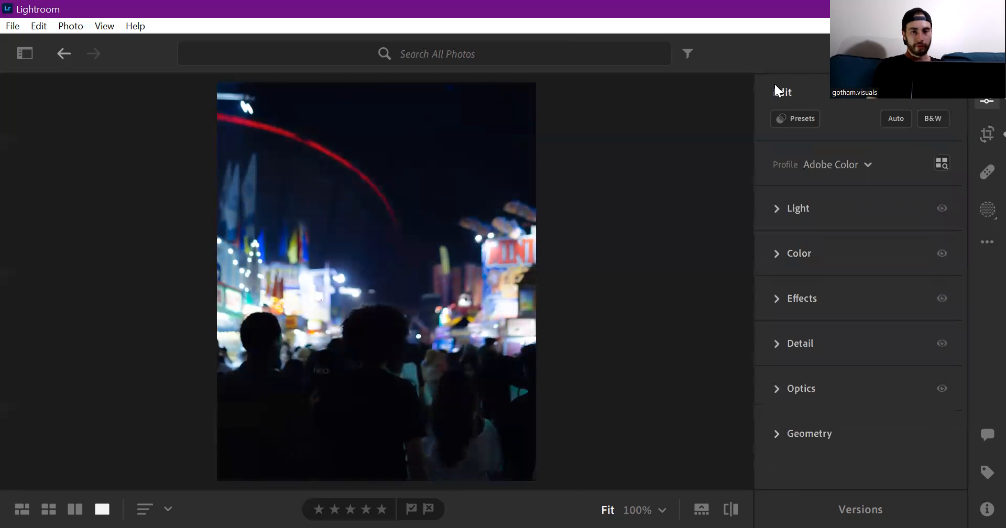
- Create a linear gradient mask that covers the crowd in the lower part of the photo
click(988, 210)
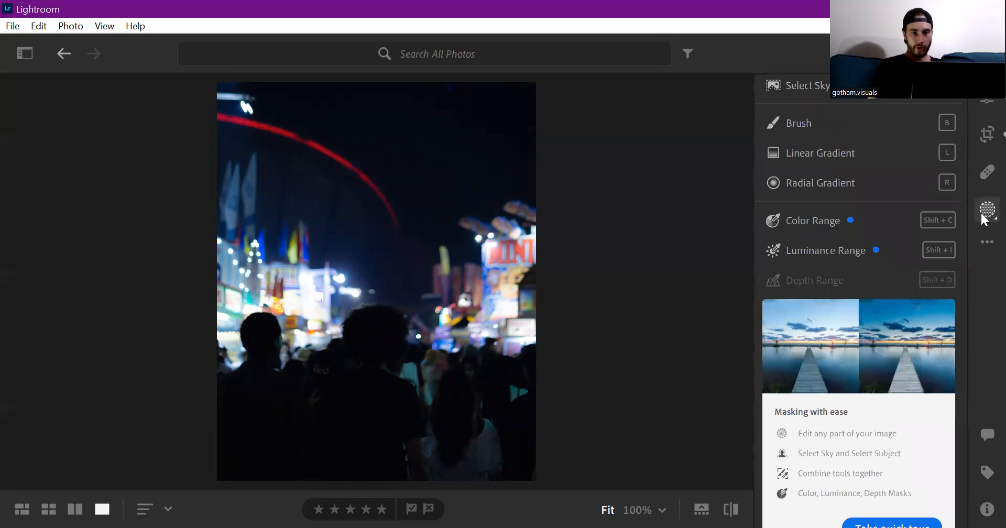
click(832, 160)
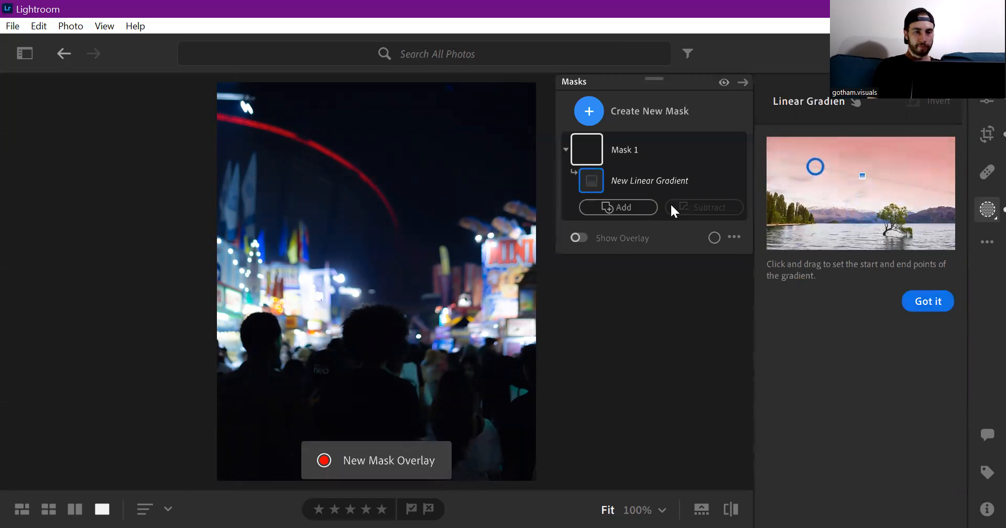
click(647, 213)
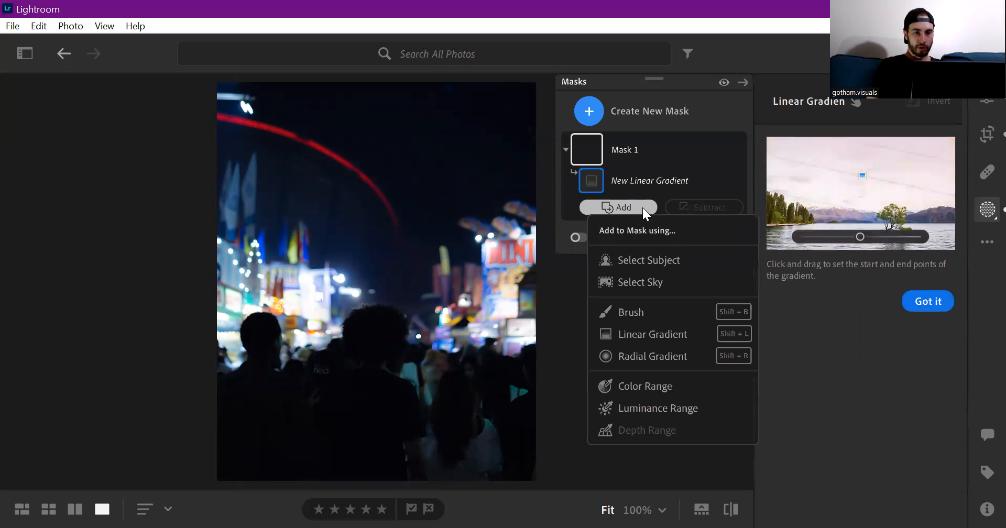
click(631, 341)
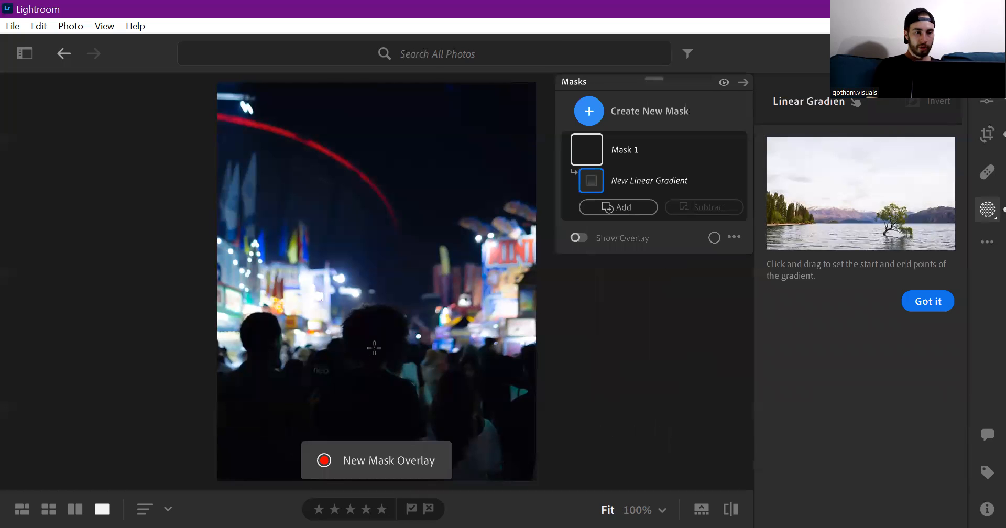
click(373, 347)
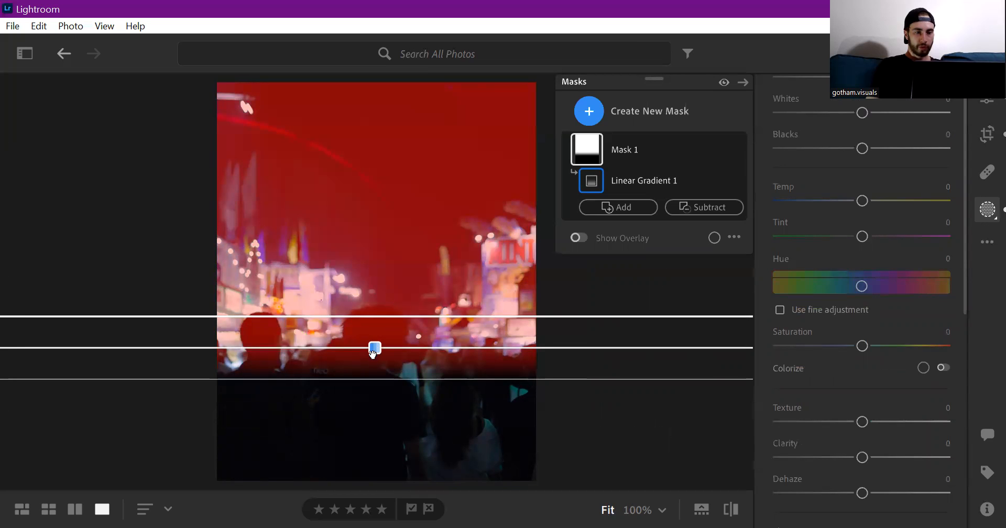
drag(376, 381, 377, 320)
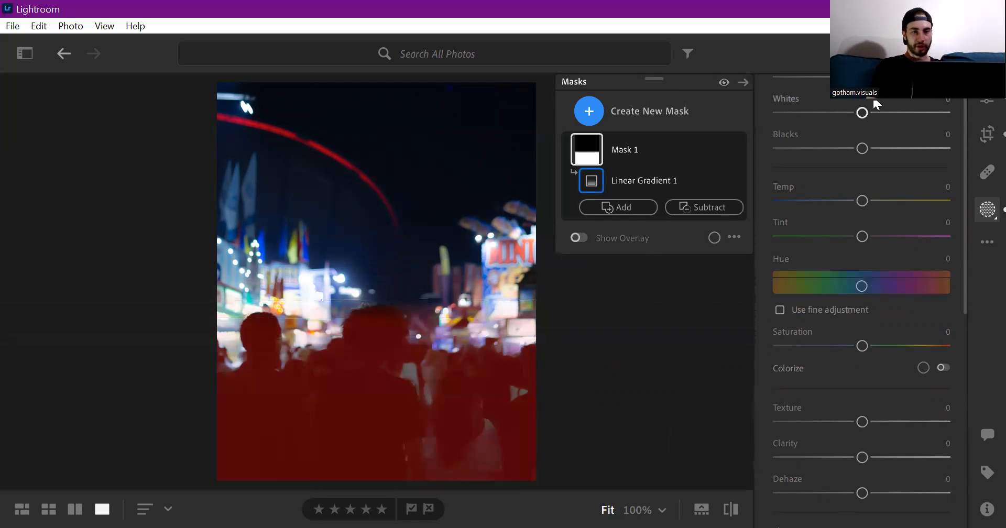
- Darken the crowd mask to an exposure of -1.00, extend its gradient slightly upward and compare the photo with its original
scroll(874, 190, up, 5)
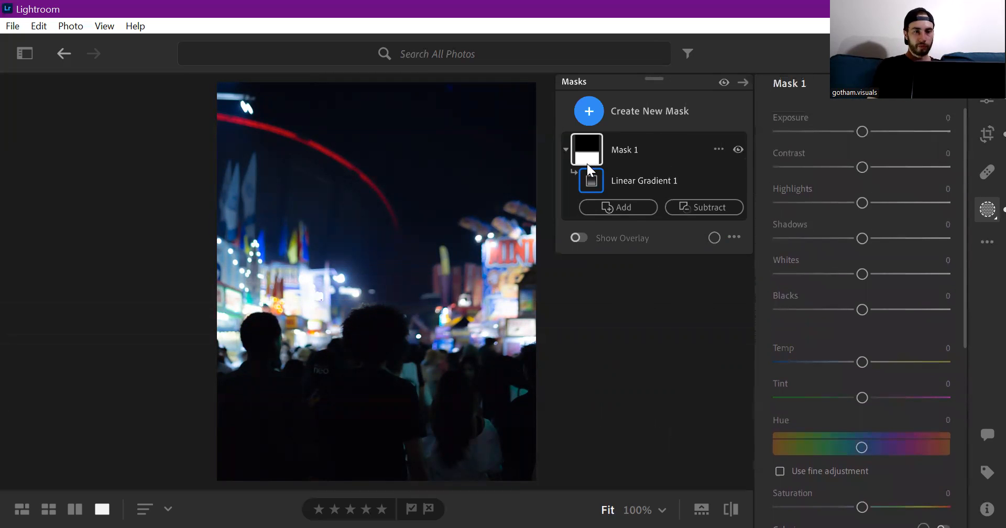
mouse_move(588, 165)
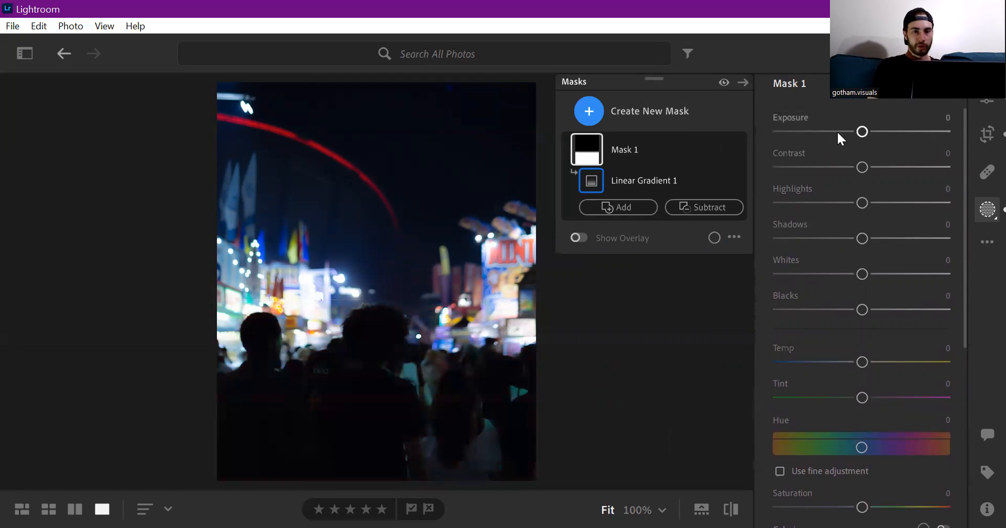
click(858, 130)
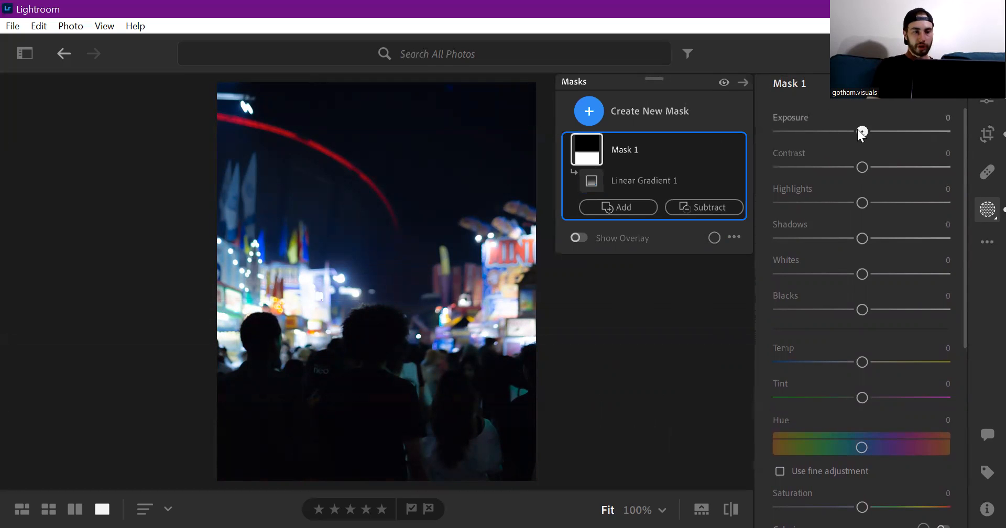
mouse_move(858, 130)
mouse_down()
mouse_move(823, 129)
mouse_move(840, 134)
mouse_up()
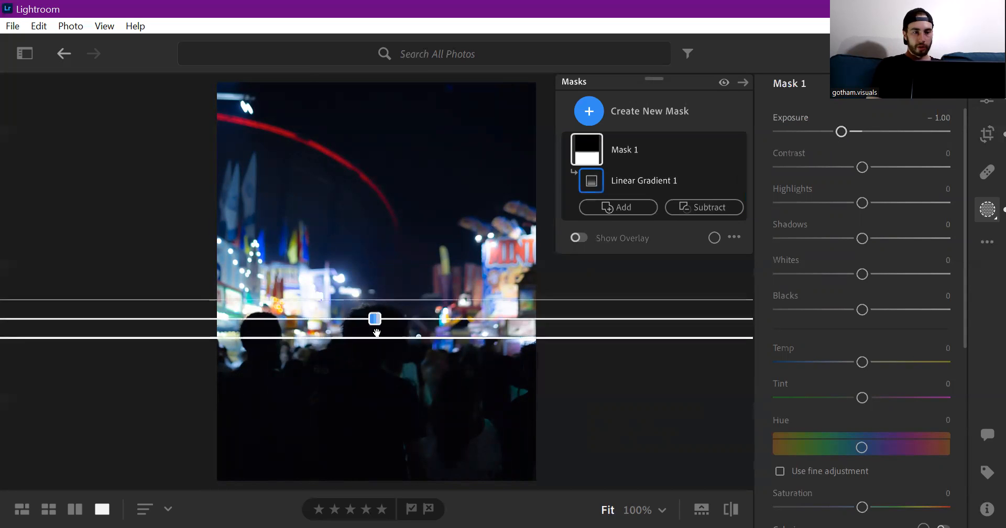
drag(377, 300, 376, 283)
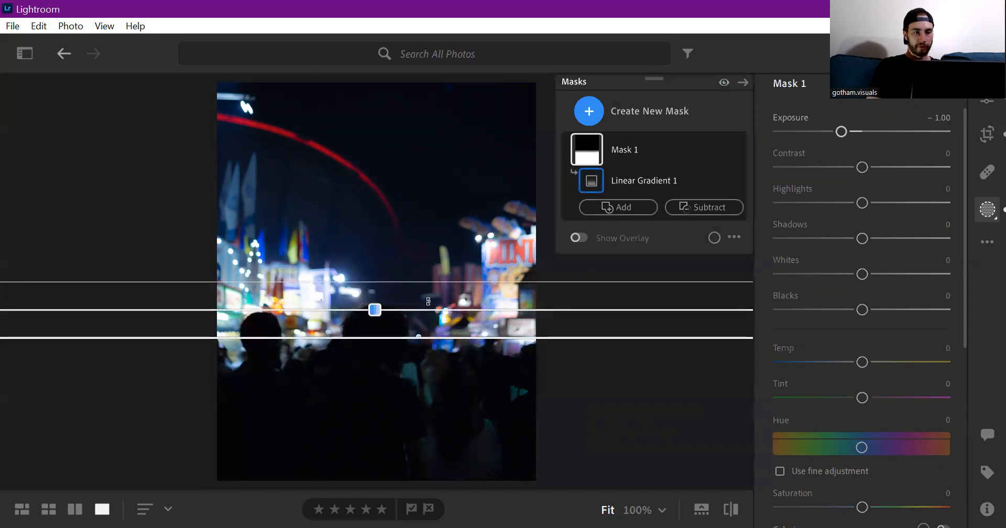
key(Escape)
key(Escape)
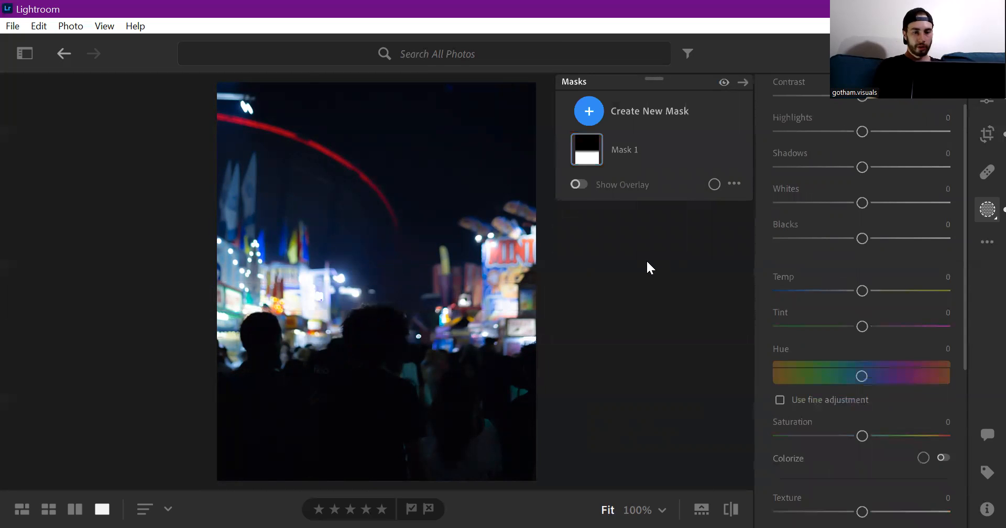
click(733, 509)
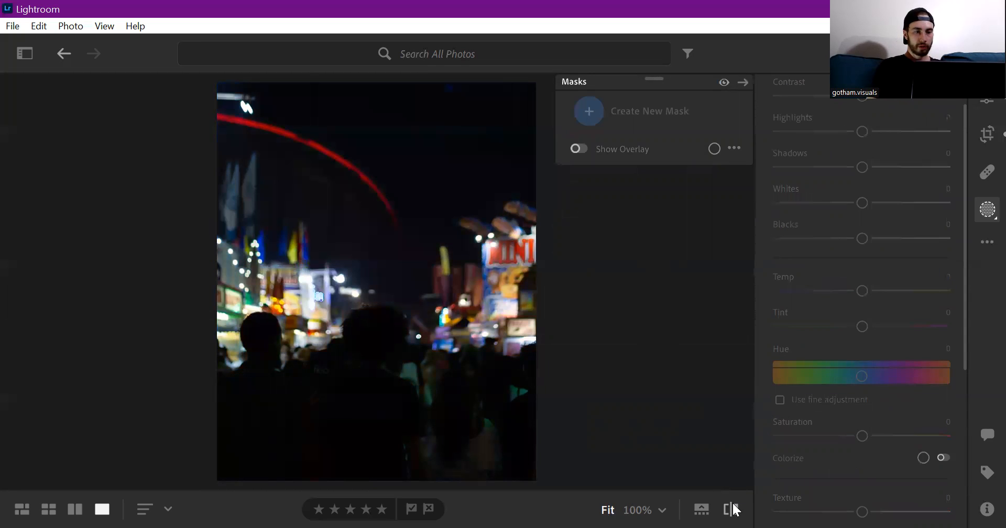
click(733, 509)
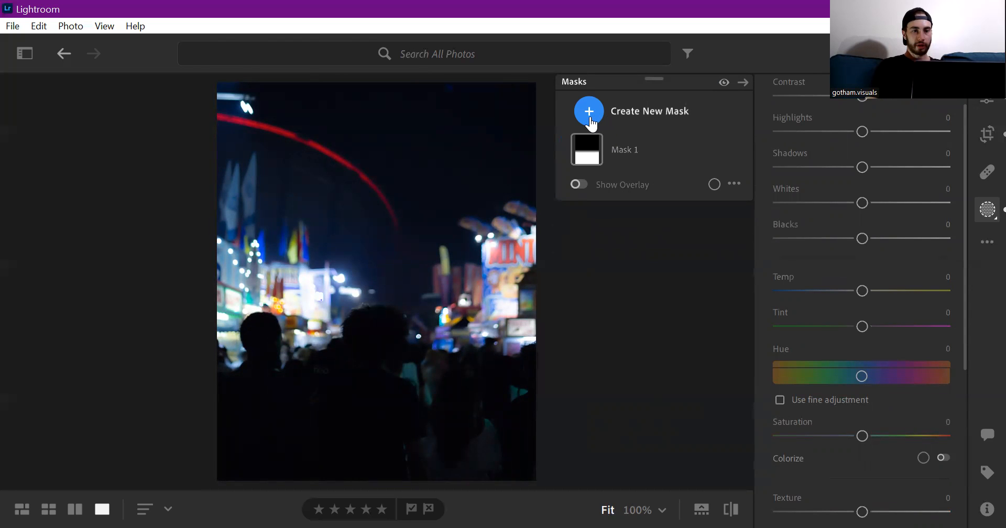
- Create a second linear gradient mask that covers the sky and stalls in the upper part of the photo
click(589, 112)
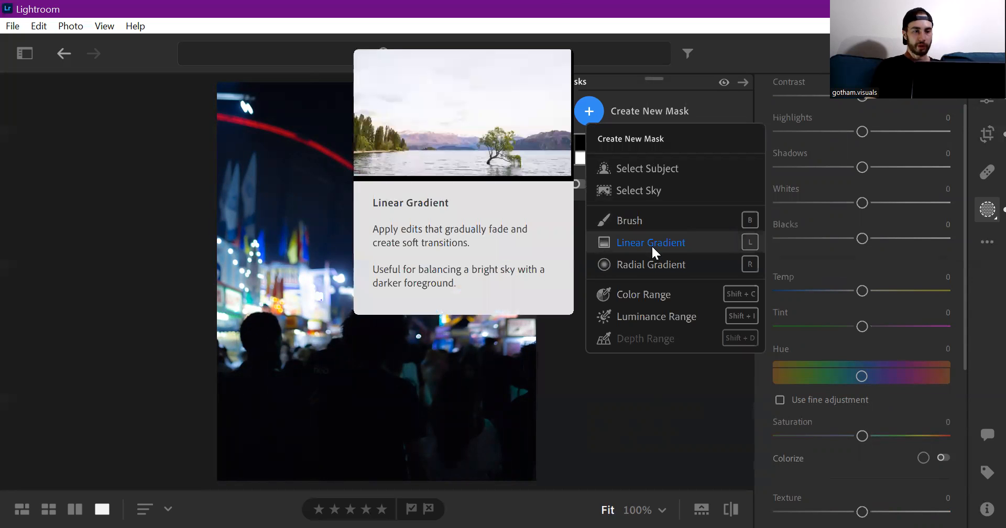
click(652, 244)
click(380, 303)
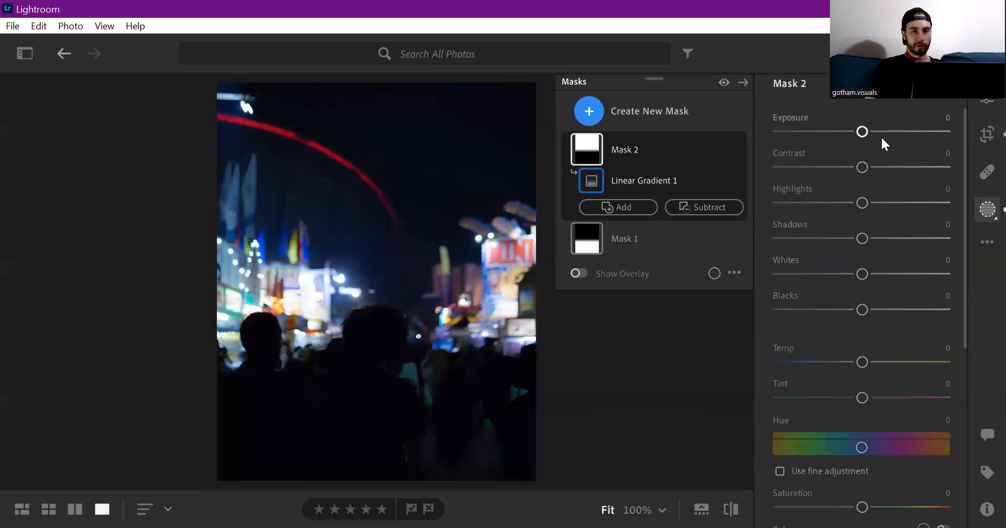
- Brighten the upper gradient mask over the sky and stalls to an exposure of +0.20 and leave masking with the whole photo in view
mouse_move(863, 131)
mouse_down()
mouse_move(887, 139)
mouse_move(867, 136)
mouse_up()
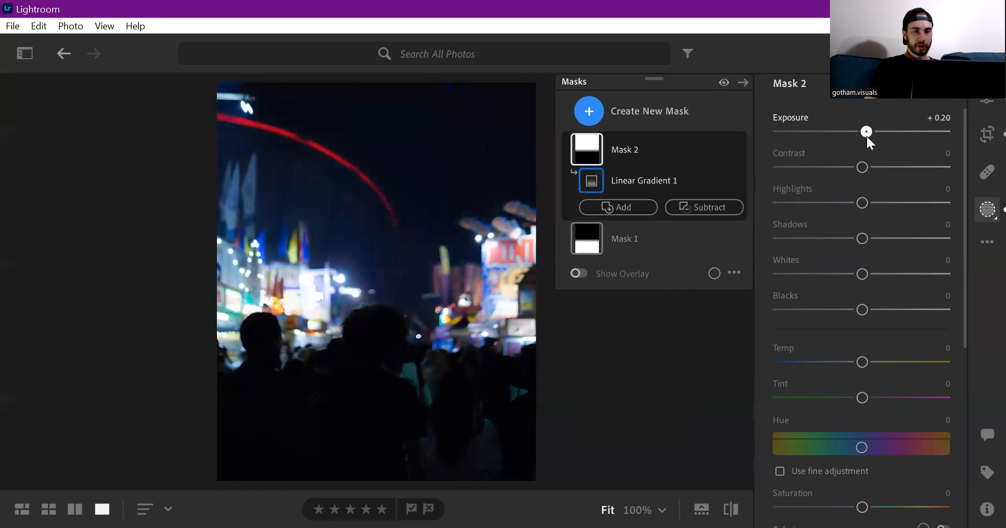
mouse_move(863, 203)
mouse_down()
mouse_move(926, 205)
mouse_move(846, 204)
mouse_move(859, 203)
mouse_up()
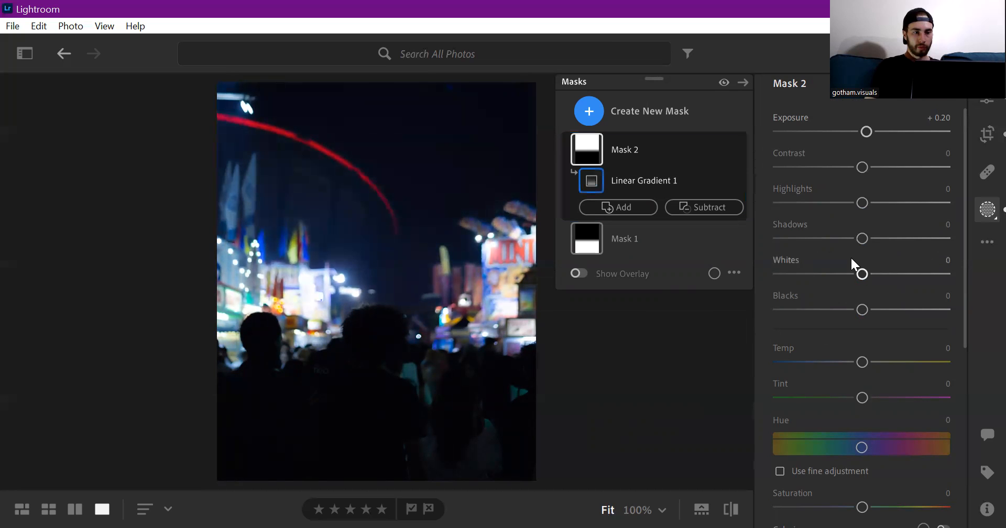
click(650, 367)
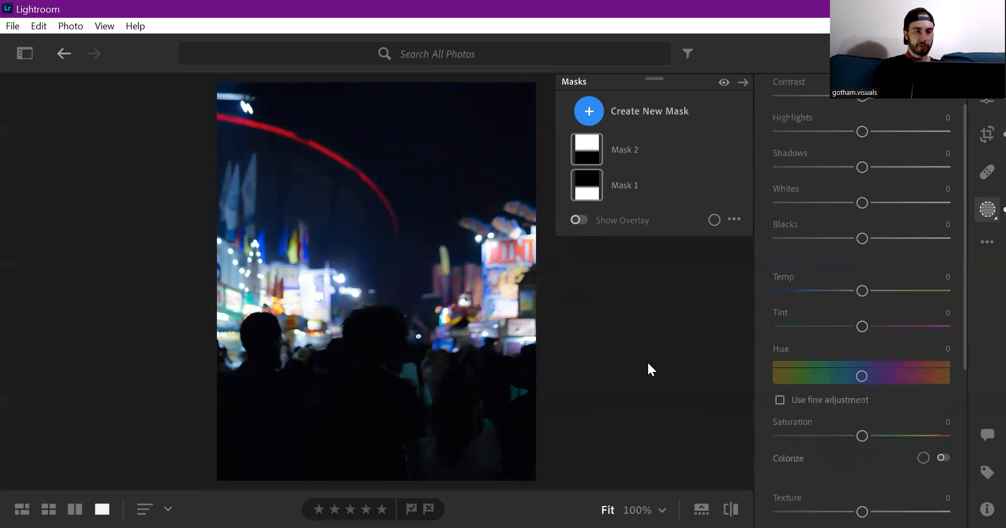
click(513, 449)
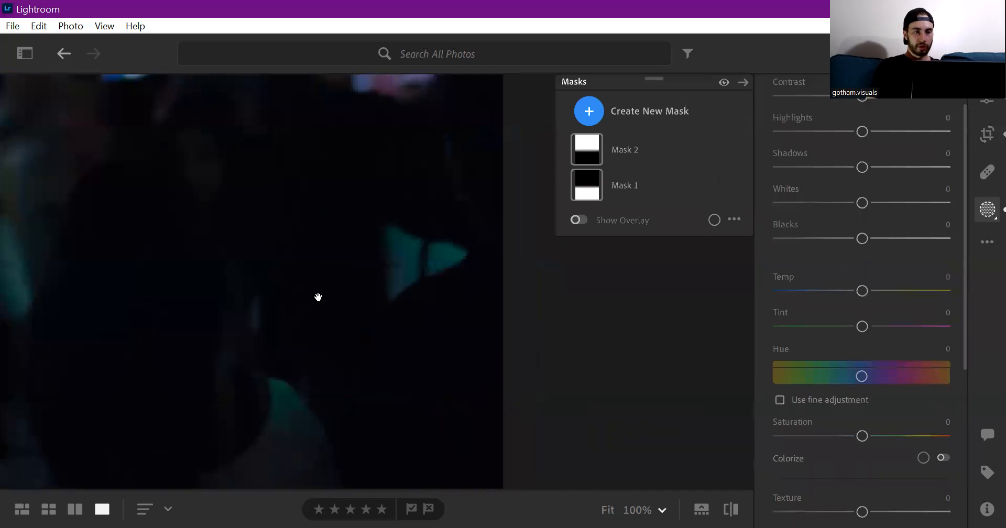
click(318, 297)
click(987, 209)
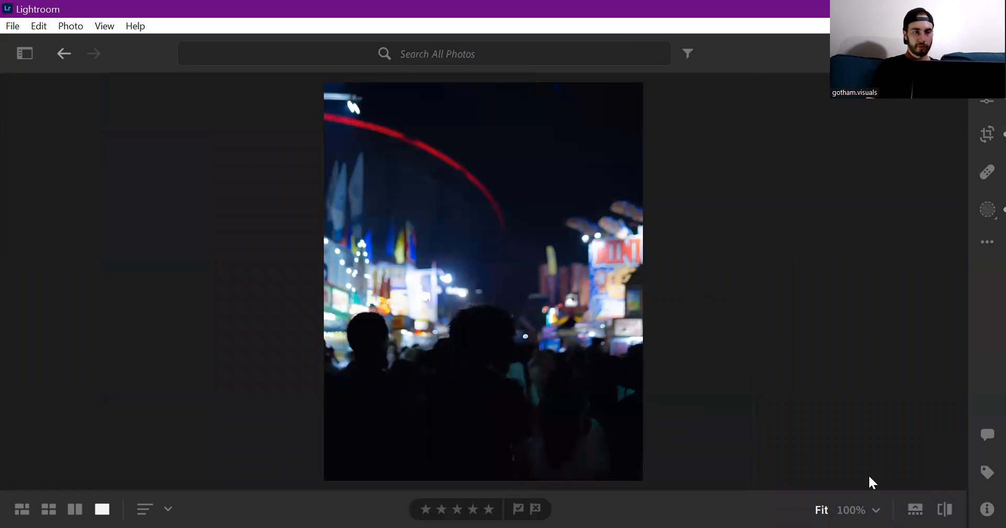
- Compare the finished edit of the fair photo with its original version
click(949, 510)
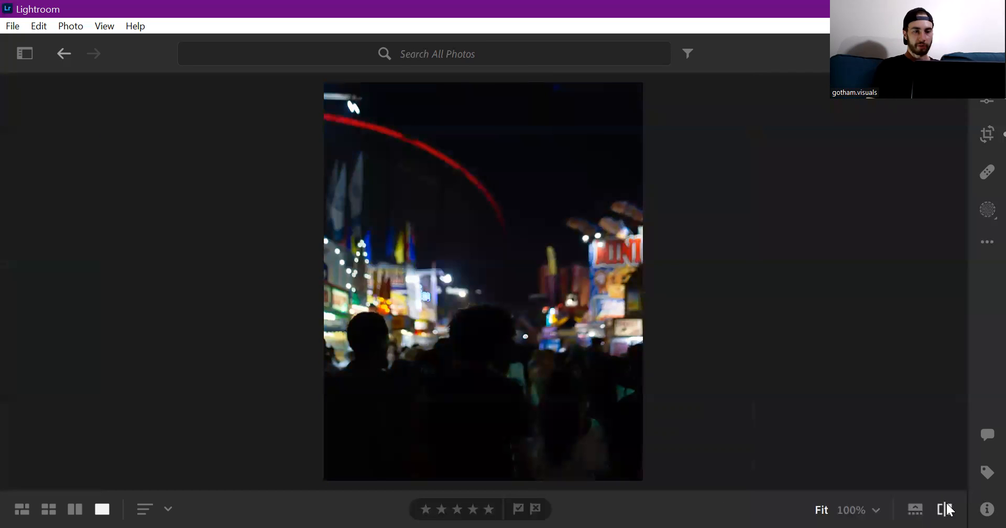
click(949, 509)
click(949, 510)
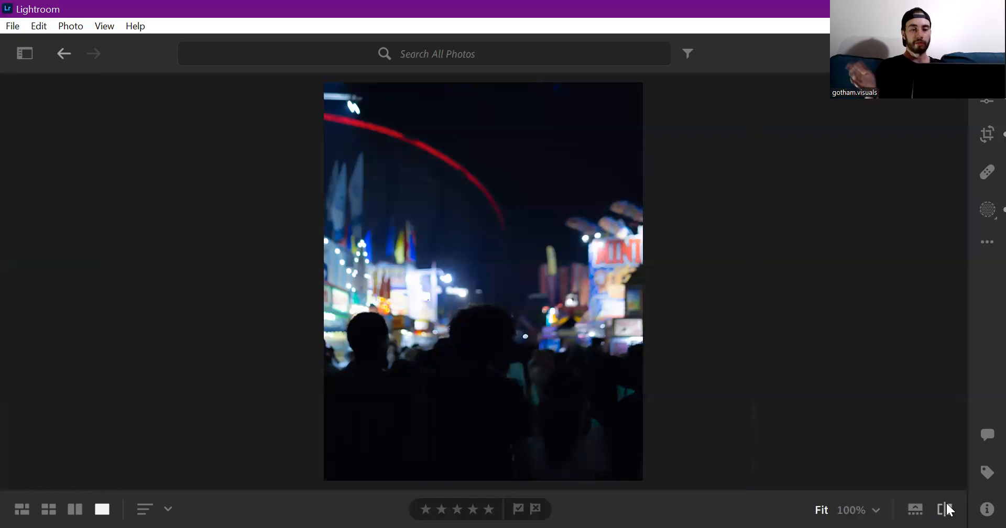